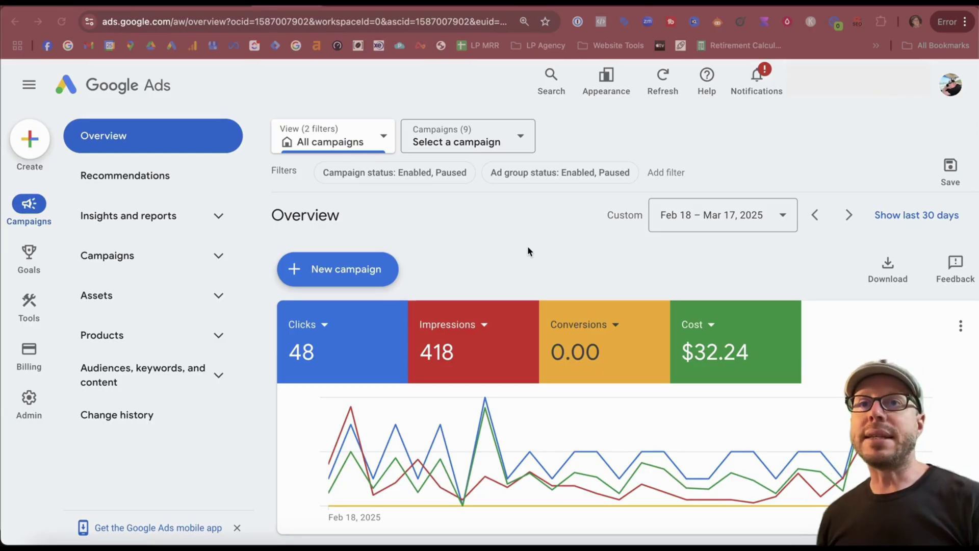
- Go to Data manager's GA4 & Firebase link page and expand the Cheap Camping Gear property
{"action": "left_click", "coordinate": [28, 304]}
{"action": "scroll", "coordinate": [145, 284], "scroll_direction": "down", "scroll_amount": 2}
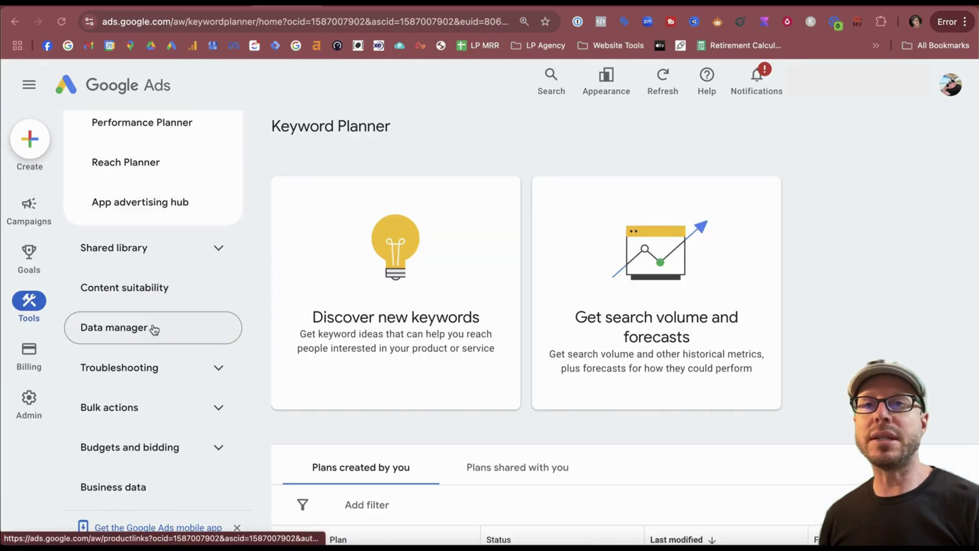
{"action": "left_click", "coordinate": [154, 329]}
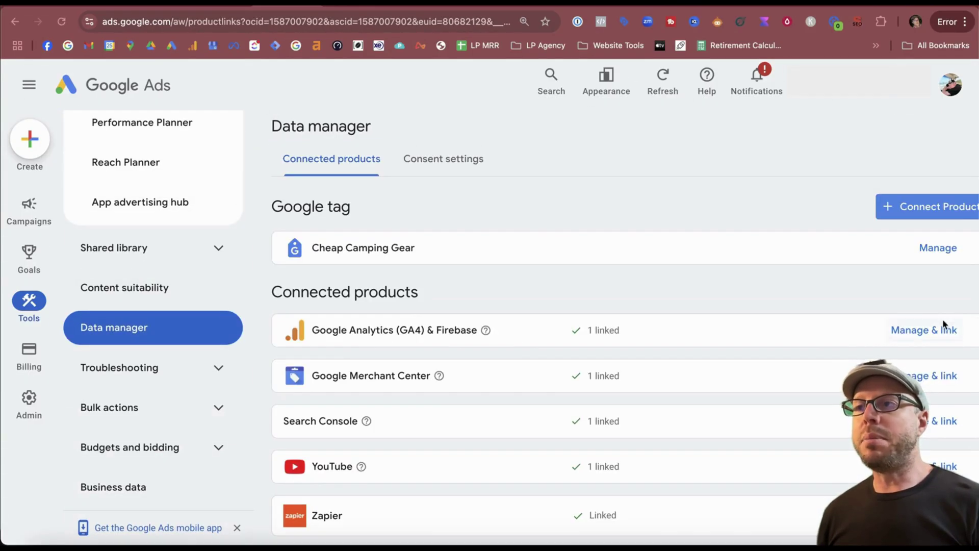
{"action": "left_click", "coordinate": [896, 332]}
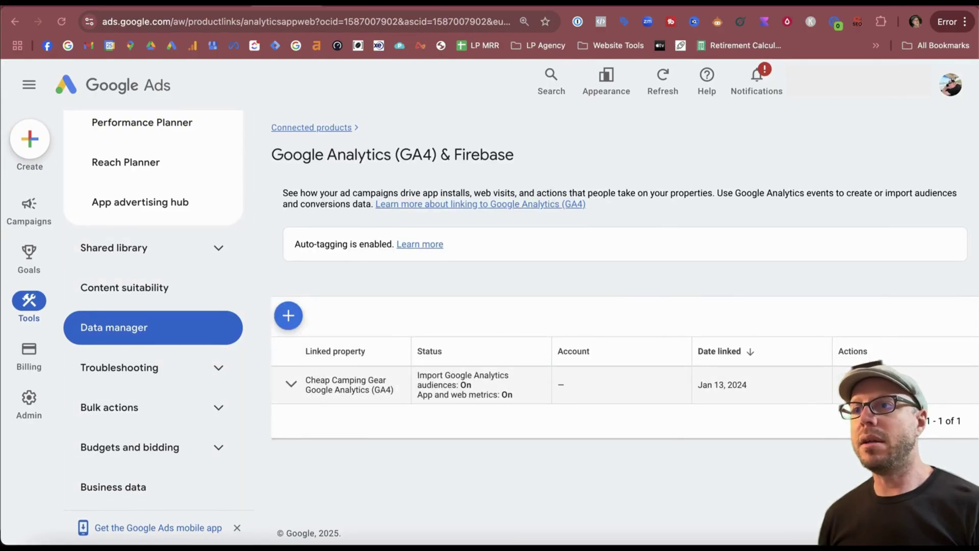
{"action": "left_click", "coordinate": [856, 385]}
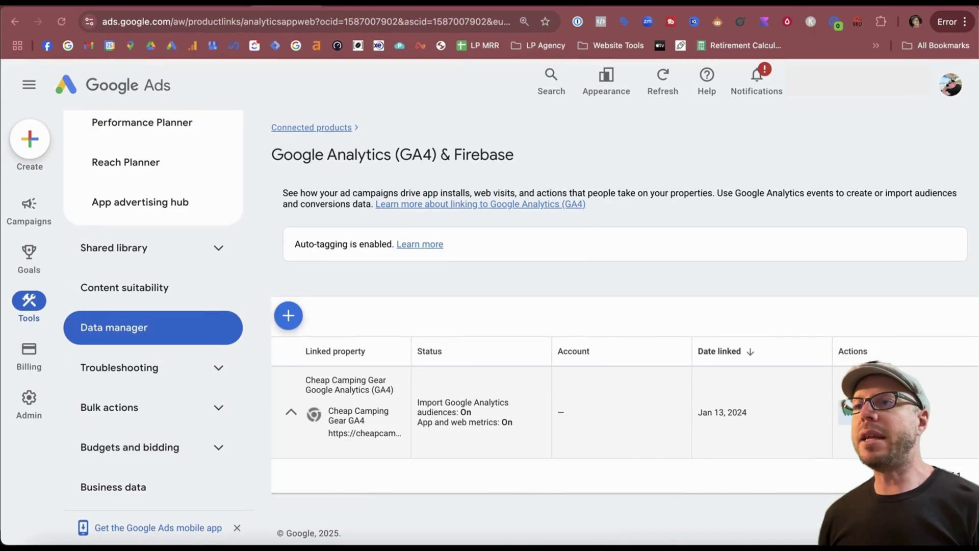
{"action": "left_click", "coordinate": [847, 410]}
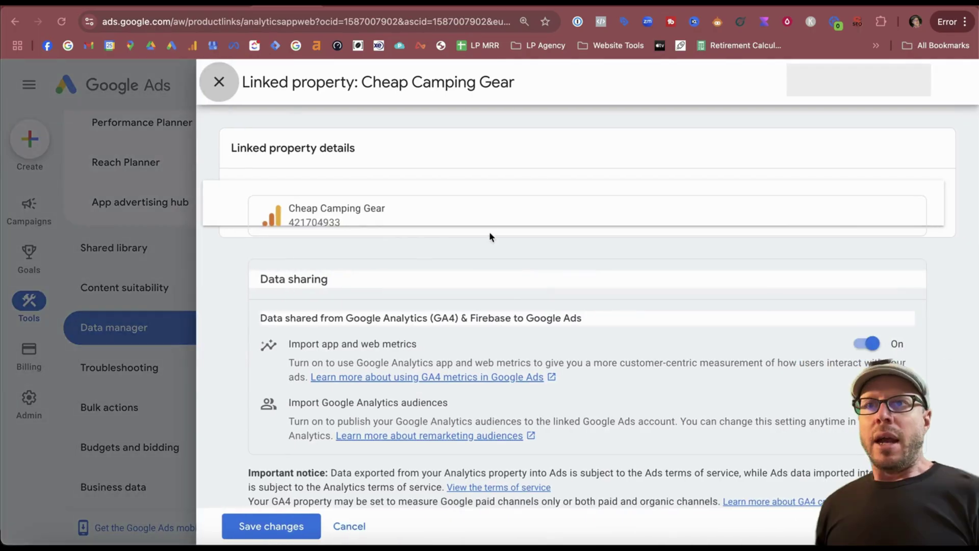
{"action": "double_click", "coordinate": [301, 225]}
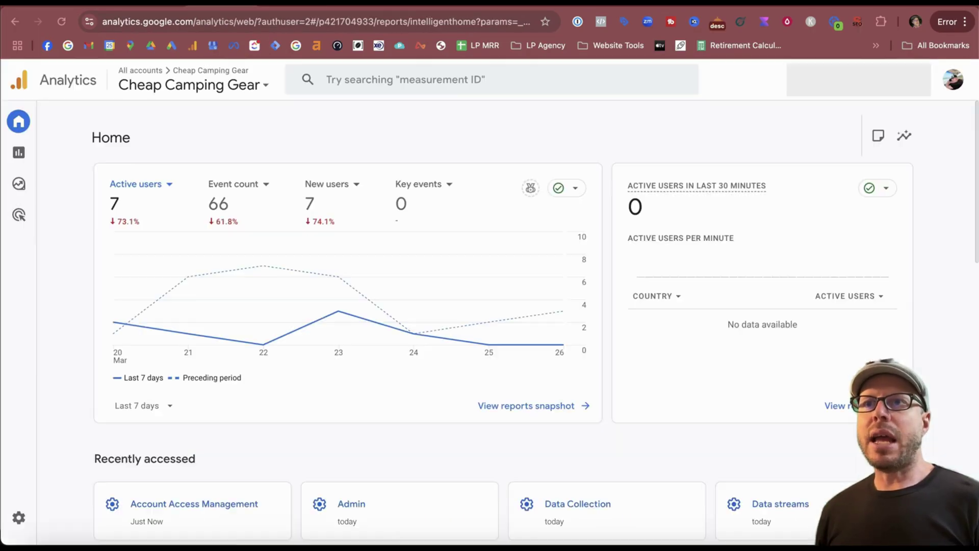
{"action": "left_click", "coordinate": [269, 95]}
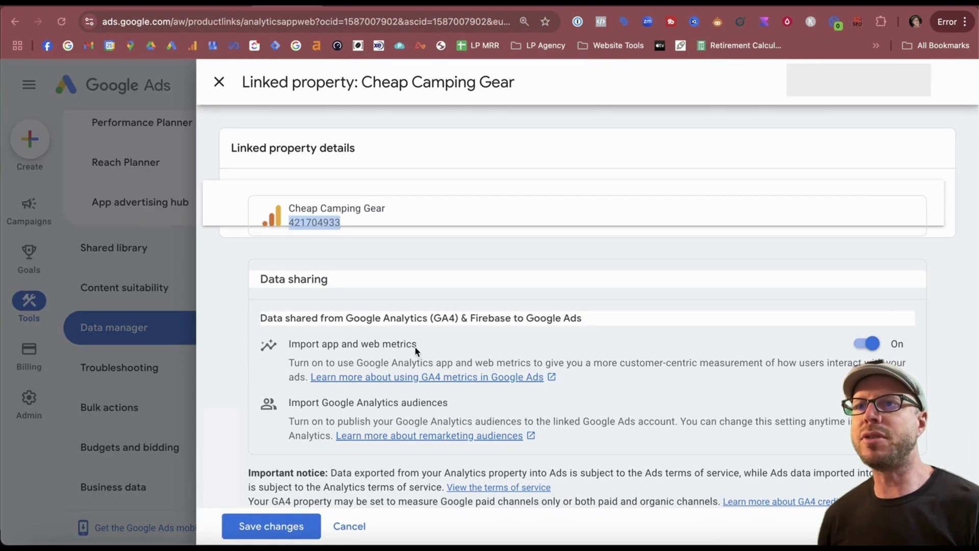
{"action": "scroll", "coordinate": [467, 358], "scroll_direction": "down", "scroll_amount": 1}
{"action": "scroll", "coordinate": [372, 406], "scroll_direction": "up", "scroll_amount": 1}
{"action": "left_click", "coordinate": [372, 405]}
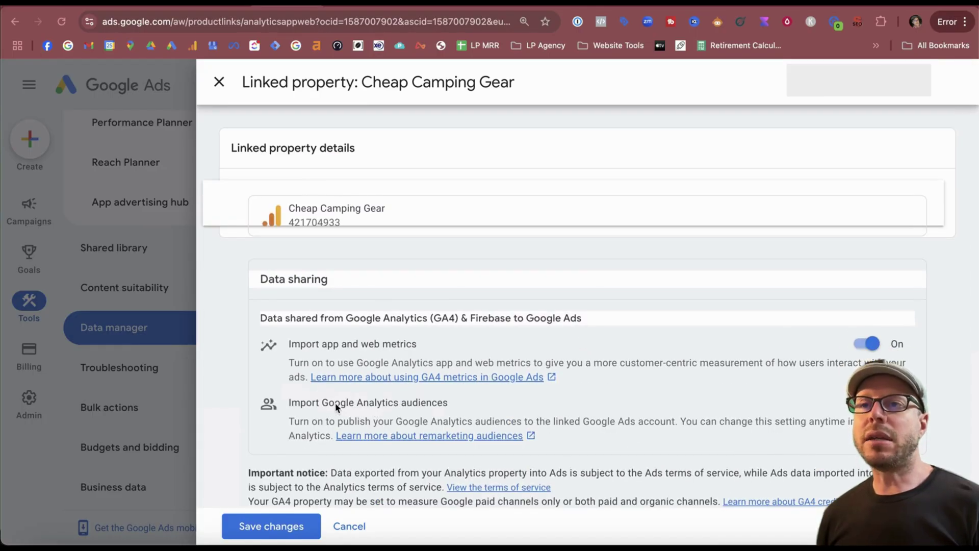
{"action": "left_click", "coordinate": [348, 403]}
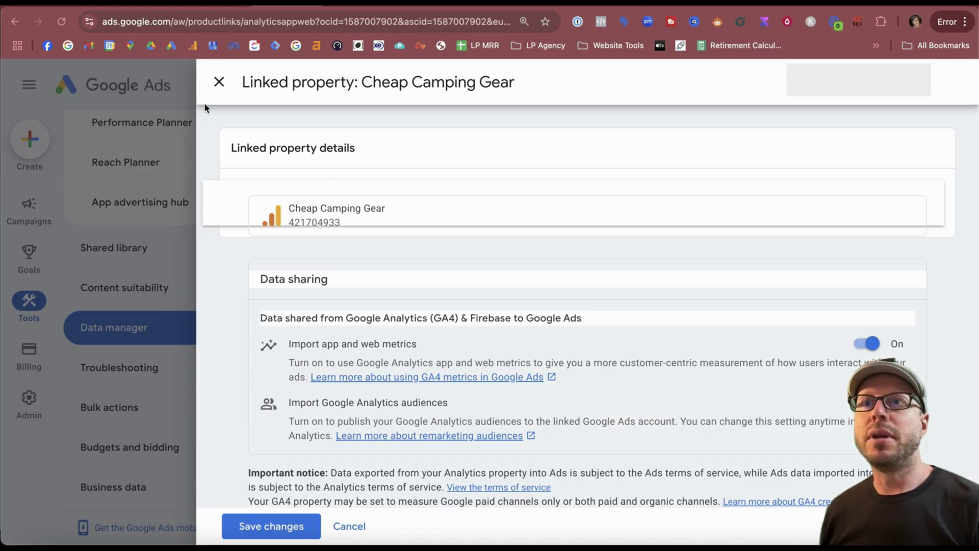
{"action": "left_click", "coordinate": [271, 526]}
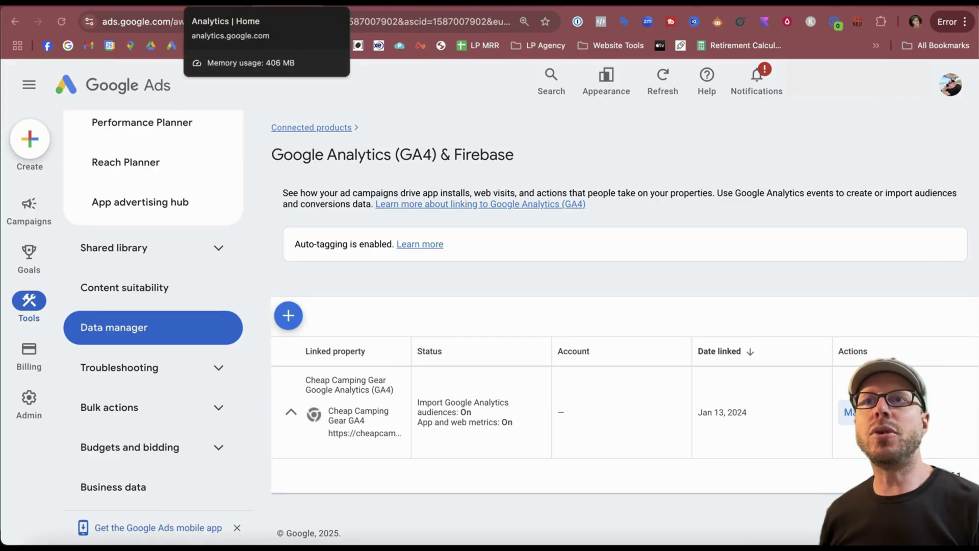
- In Google Analytics, dismiss the account picker and open the property's Admin settings
{"action": "left_click", "coordinate": [230, 2]}
{"action": "left_click", "coordinate": [551, 136]}
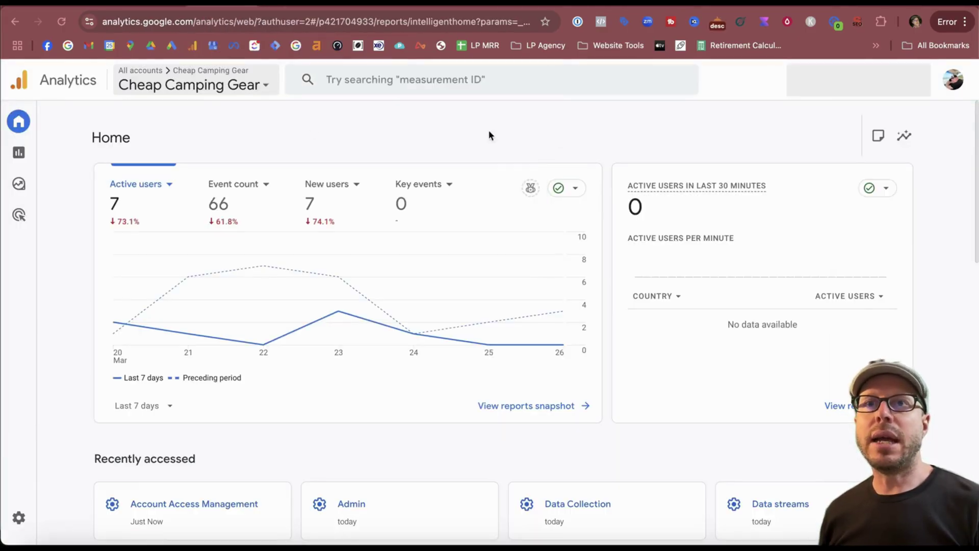
{"action": "mouse_move", "coordinate": [7, 479]}
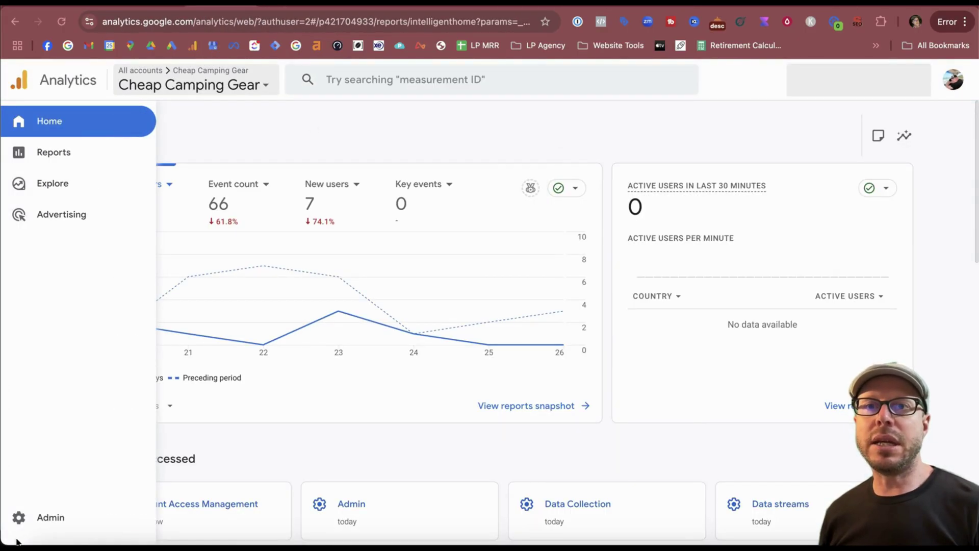
{"action": "left_click", "coordinate": [30, 517]}
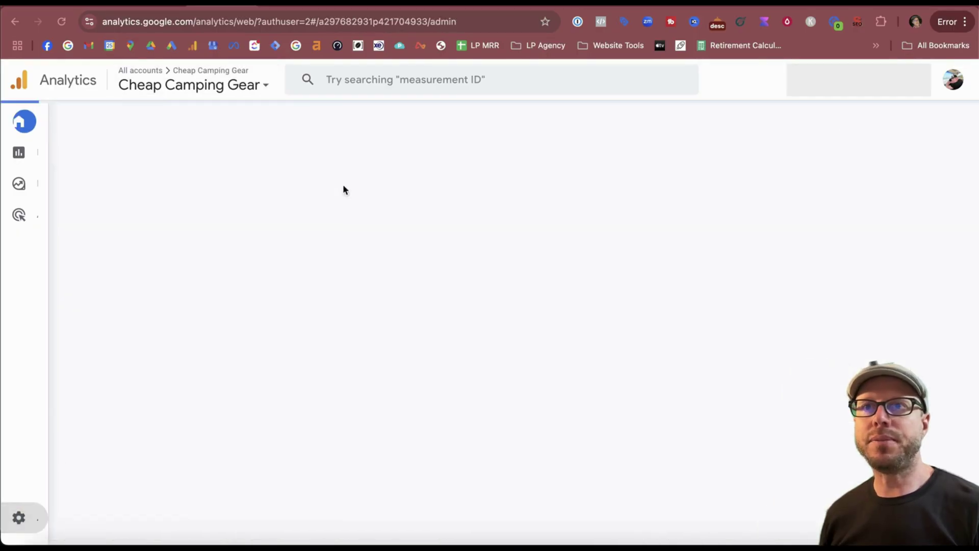
{"action": "scroll", "coordinate": [544, 305], "scroll_direction": "down", "scroll_amount": 5}
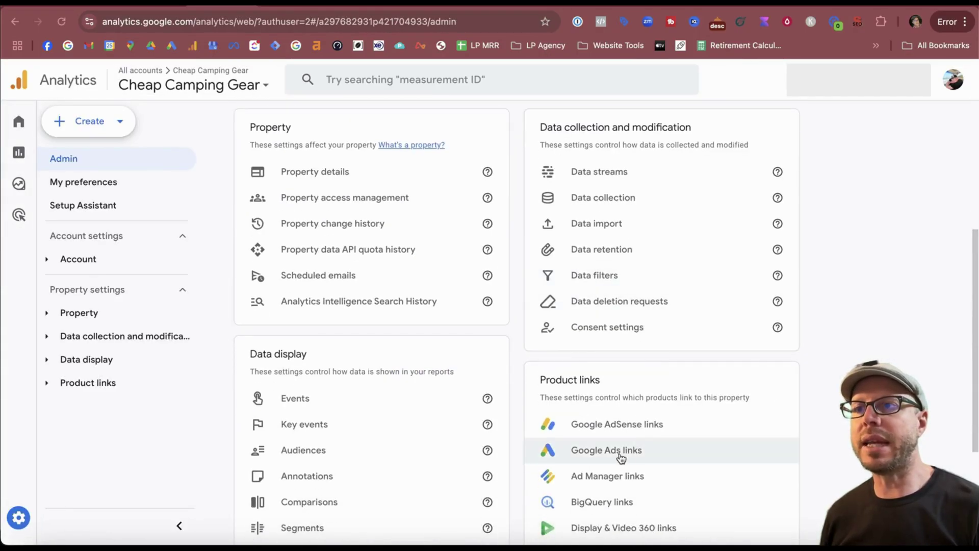
{"action": "scroll", "coordinate": [612, 382], "scroll_direction": "down", "scroll_amount": 2}
- Review the Cheap Camping Gear Google Ads link details, then close them and return to Admin
{"action": "left_click", "coordinate": [599, 401]}
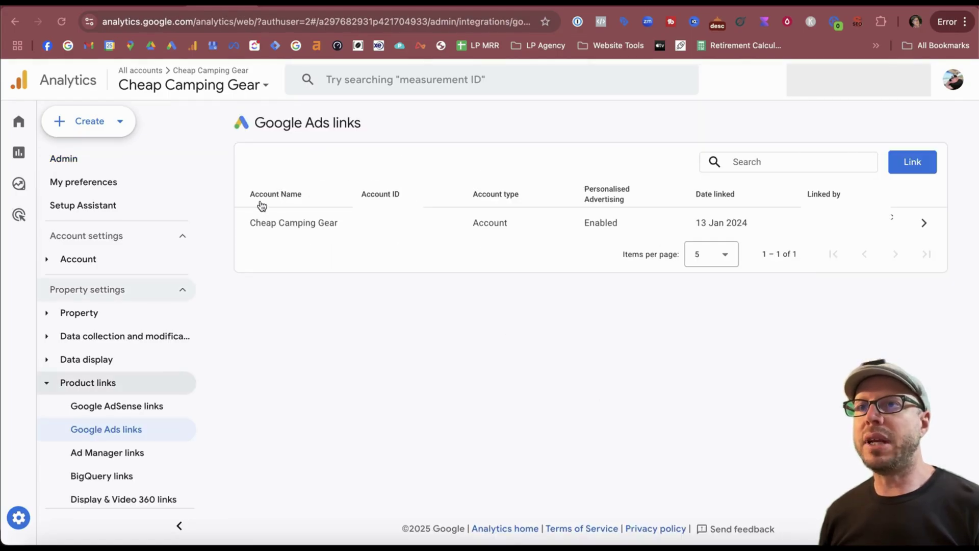
{"action": "left_click", "coordinate": [886, 222]}
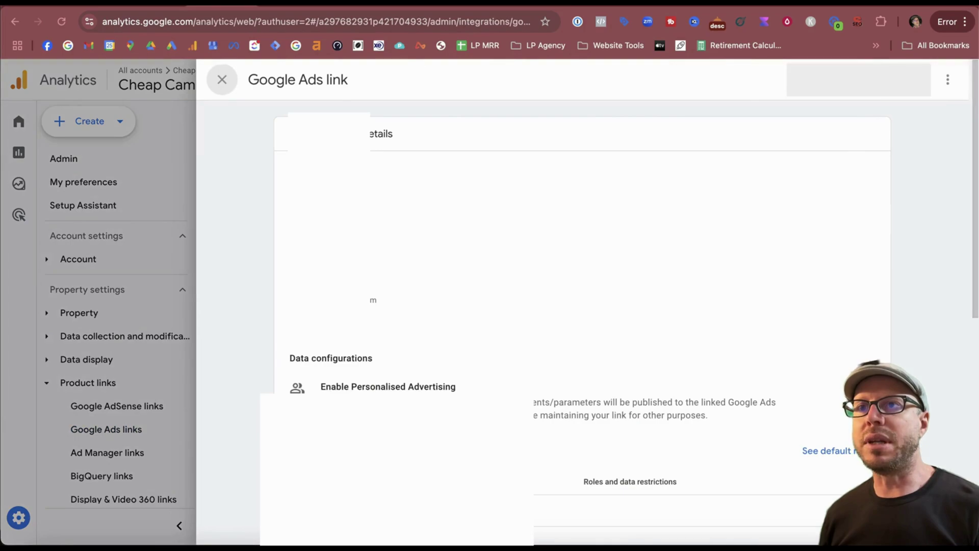
{"action": "scroll", "coordinate": [588, 275], "scroll_direction": "down", "scroll_amount": 2}
{"action": "scroll", "coordinate": [510, 334], "scroll_direction": "up", "scroll_amount": 2}
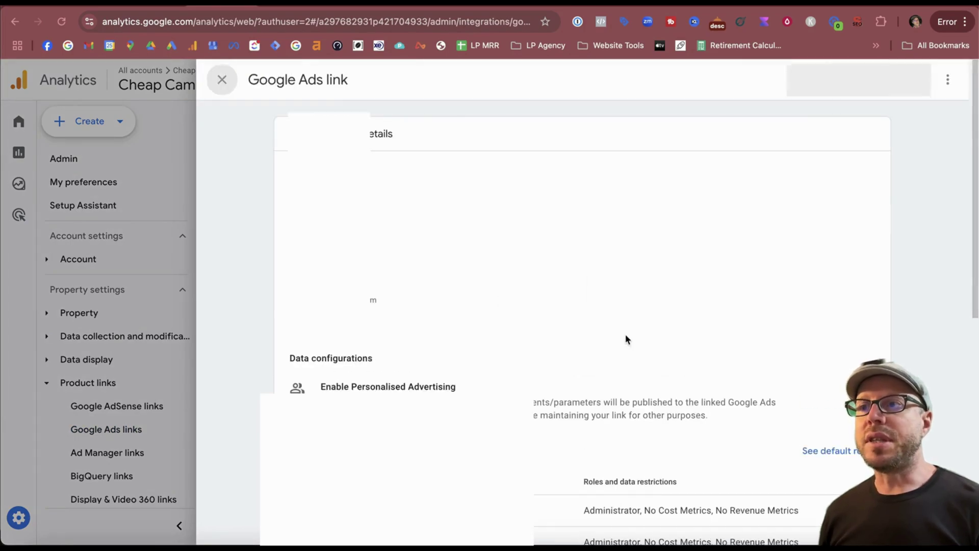
{"action": "scroll", "coordinate": [625, 334], "scroll_direction": "down", "scroll_amount": 2}
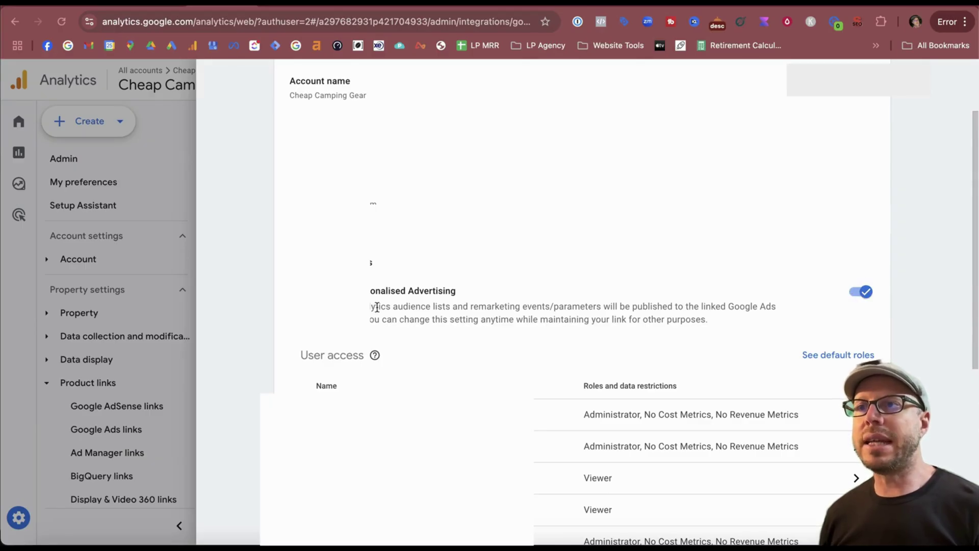
{"action": "left_click_drag", "start_coordinate": [685, 316], "coordinate": [464, 312]}
{"action": "left_click", "coordinate": [464, 312]}
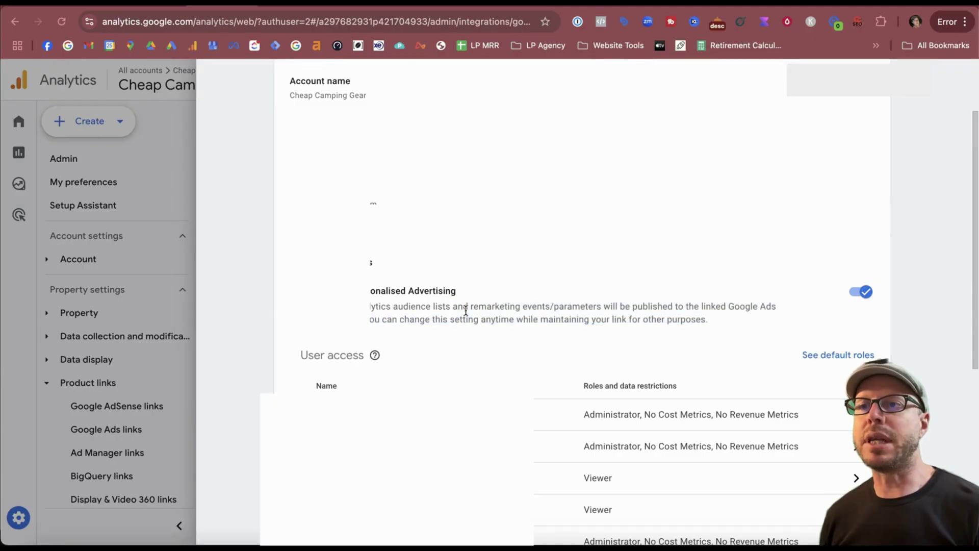
{"action": "key", "text": "Escape"}
{"action": "left_click", "coordinate": [63, 158]}
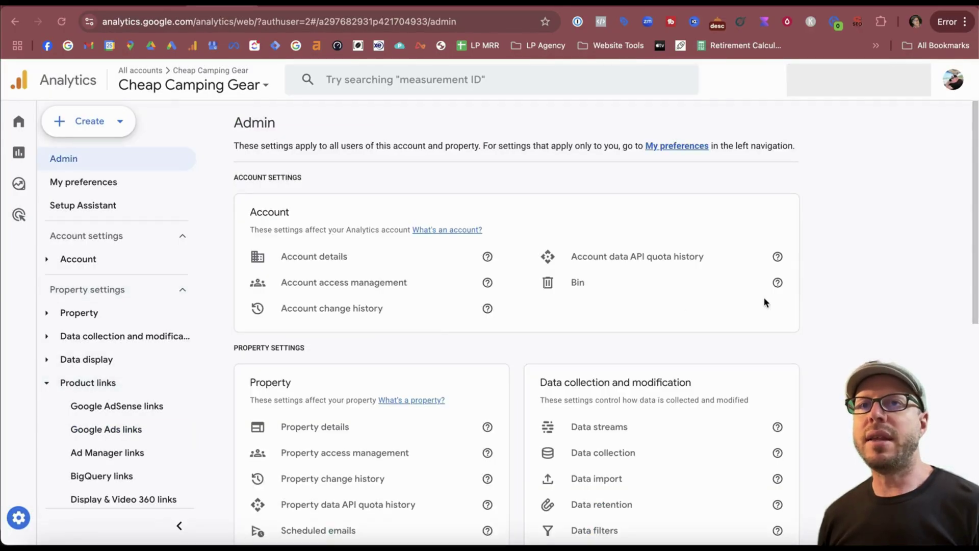
- Open the Engagement > Events report and view the last 28 days' event table
{"action": "left_click", "coordinate": [15, 155]}
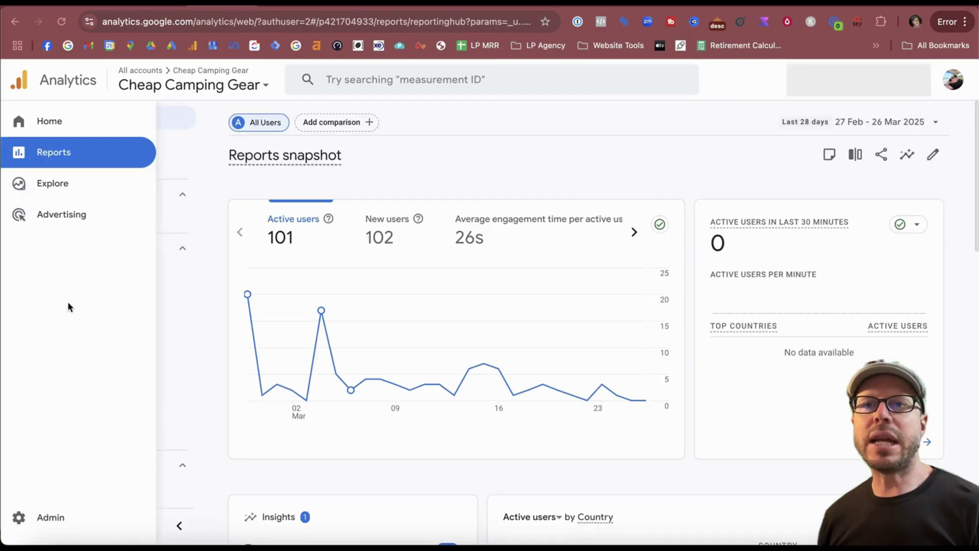
{"action": "left_click", "coordinate": [102, 296]}
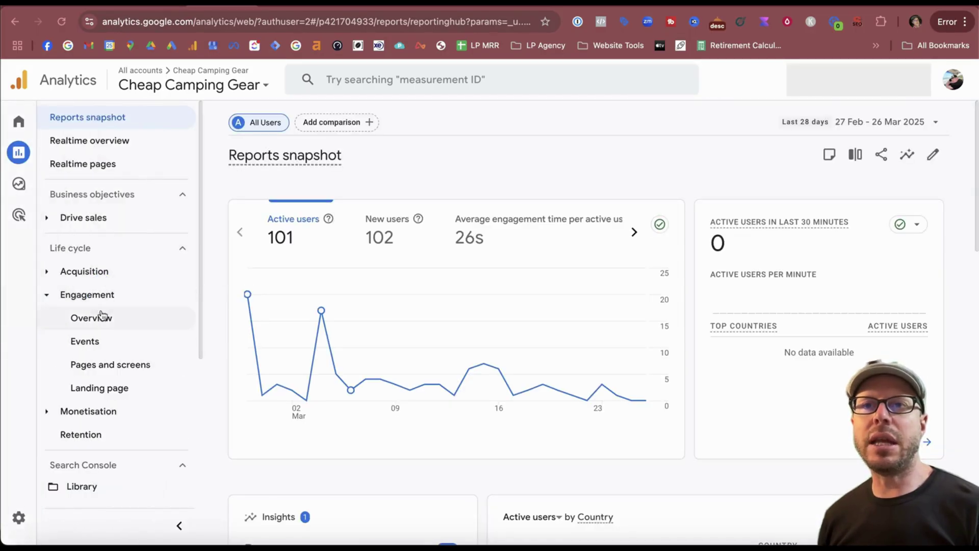
{"action": "left_click", "coordinate": [100, 342]}
{"action": "scroll", "coordinate": [679, 304], "scroll_direction": "down", "scroll_amount": 6}
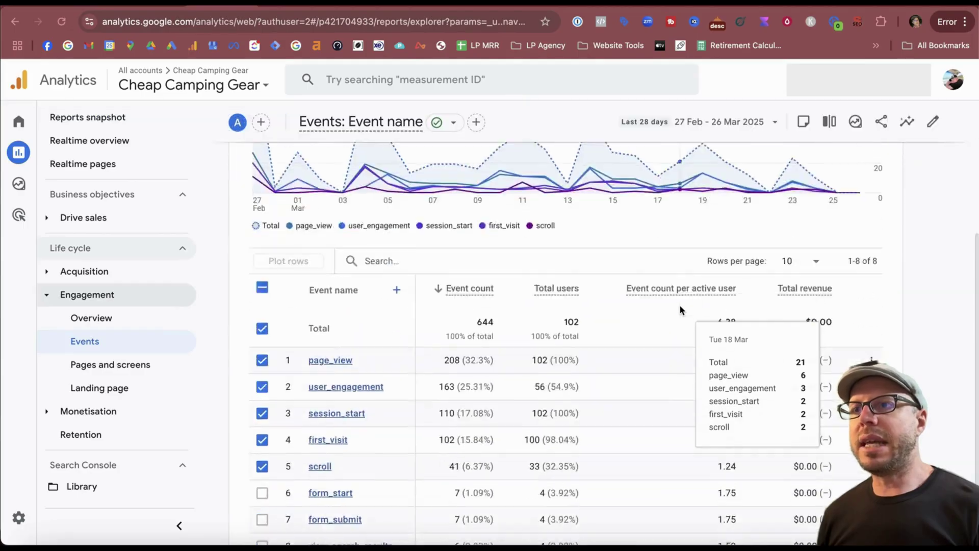
{"action": "scroll", "coordinate": [361, 349], "scroll_direction": "up", "scroll_amount": 3}
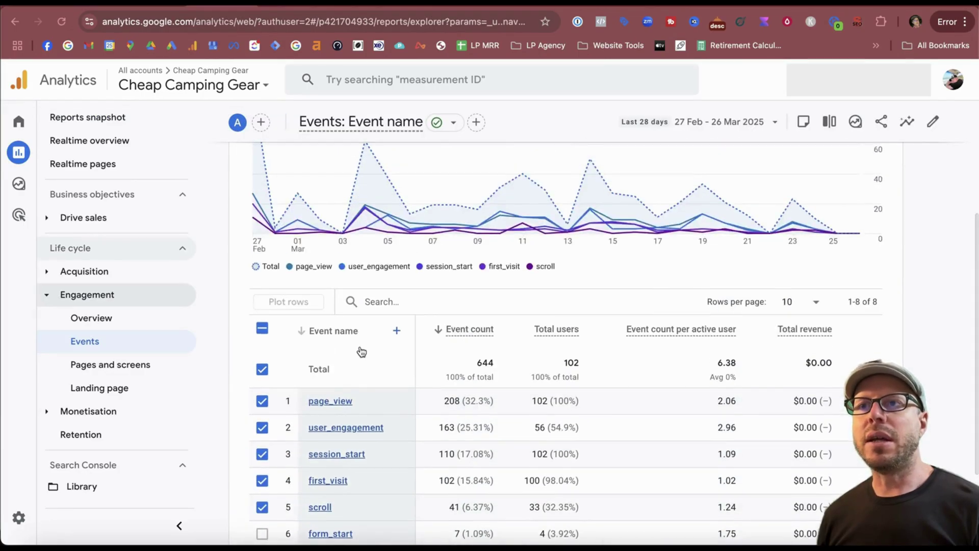
{"action": "scroll", "coordinate": [361, 349], "scroll_direction": "down", "scroll_amount": 3}
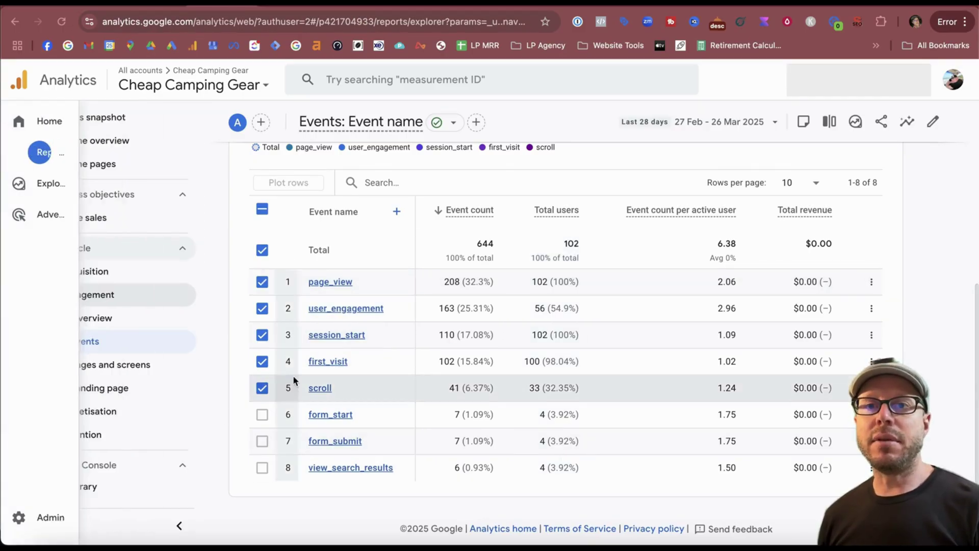
- Turn on Mark as key event for form_submit in Admin's events list
{"action": "left_click", "coordinate": [18, 516]}
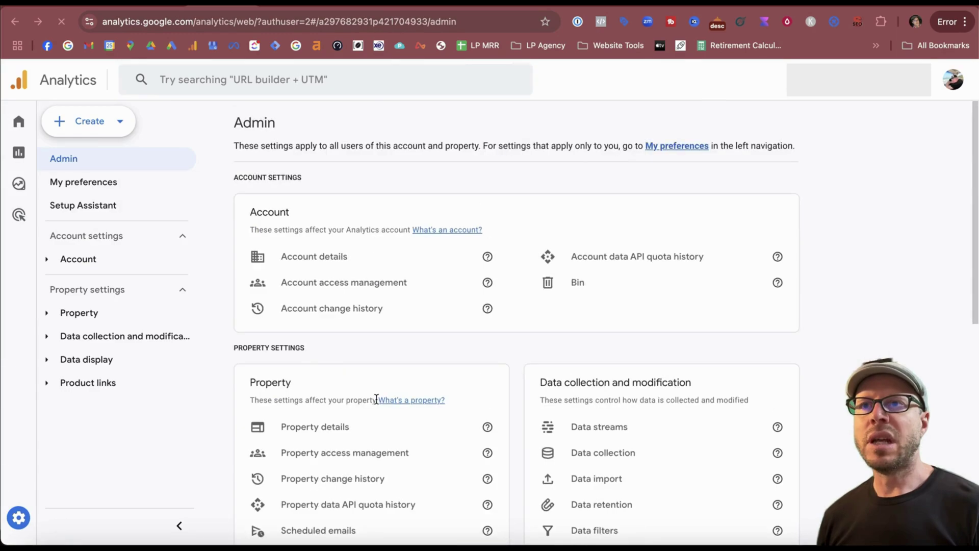
{"action": "scroll", "coordinate": [412, 372], "scroll_direction": "down", "scroll_amount": 8}
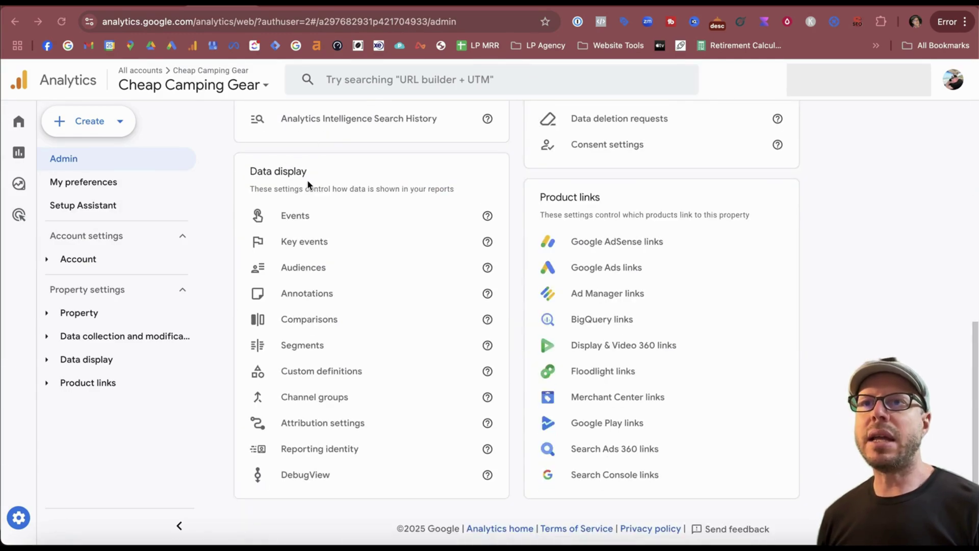
{"action": "left_click", "coordinate": [293, 216]}
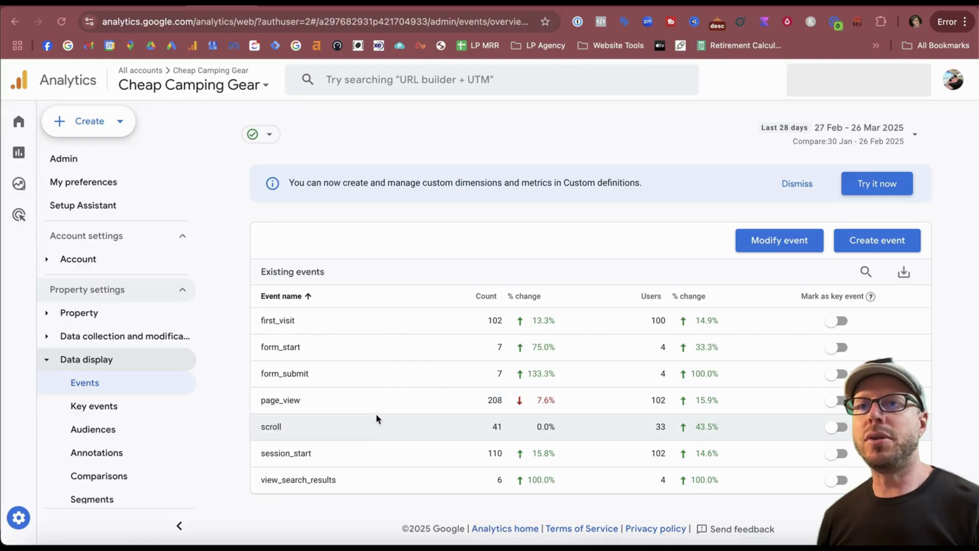
{"action": "left_click_drag", "start_coordinate": [253, 374], "coordinate": [373, 381]}
{"action": "left_click", "coordinate": [372, 380]}
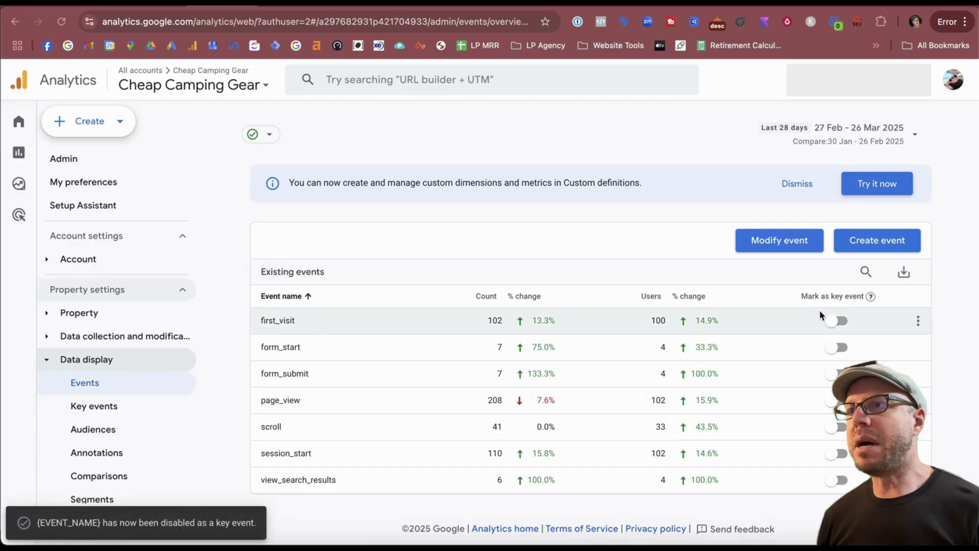
{"action": "left_click", "coordinate": [834, 374]}
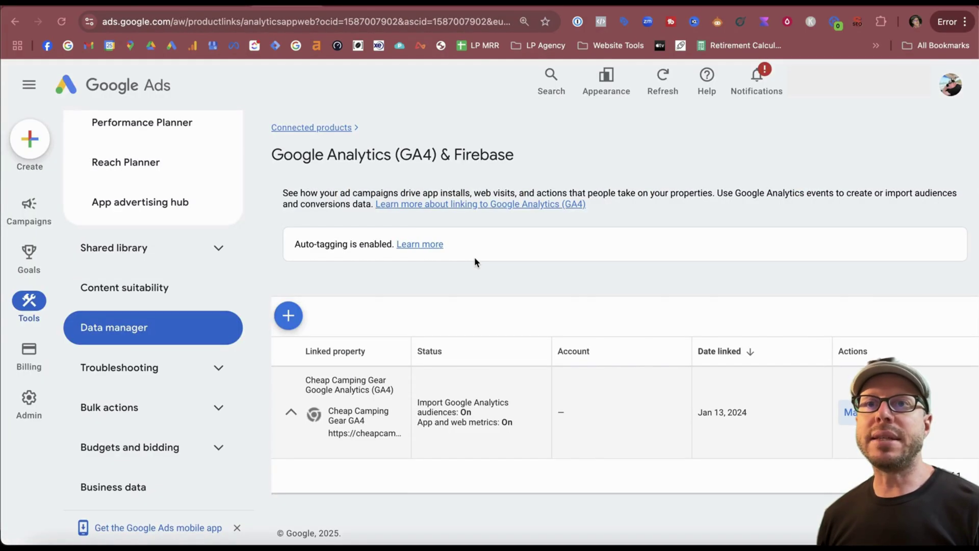
- From the Goals > Conversions summary, start creating a new conversion action
{"action": "mouse_move", "coordinate": [22, 264]}
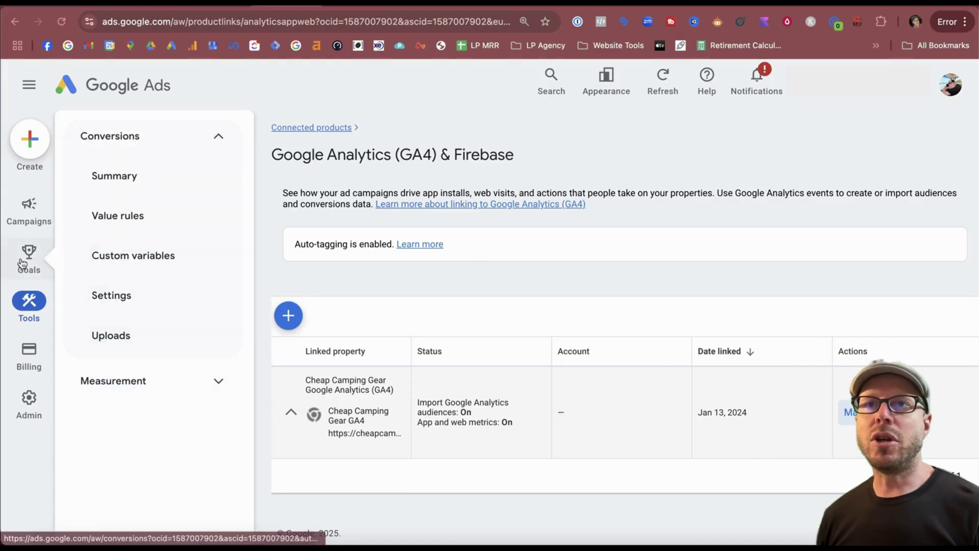
{"action": "left_click", "coordinate": [122, 177]}
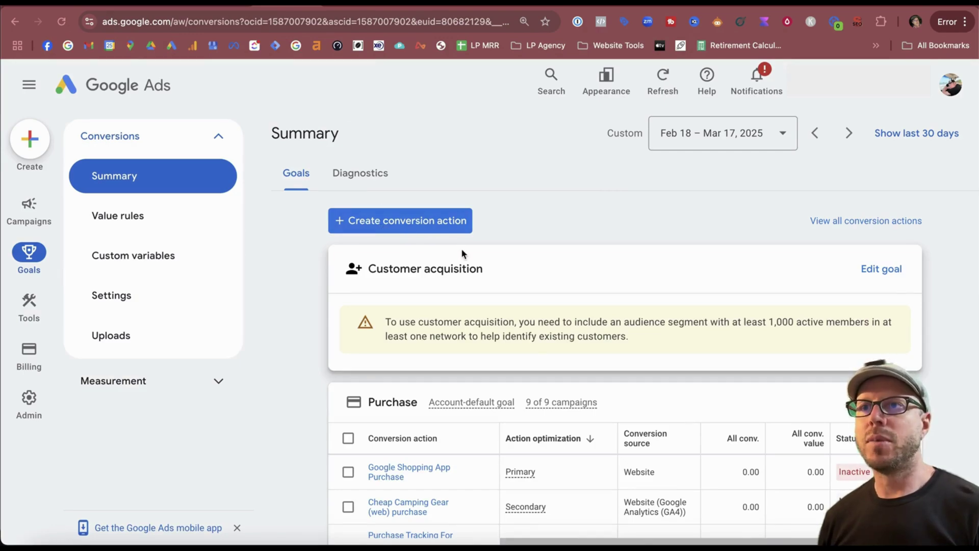
{"action": "left_click", "coordinate": [389, 221]}
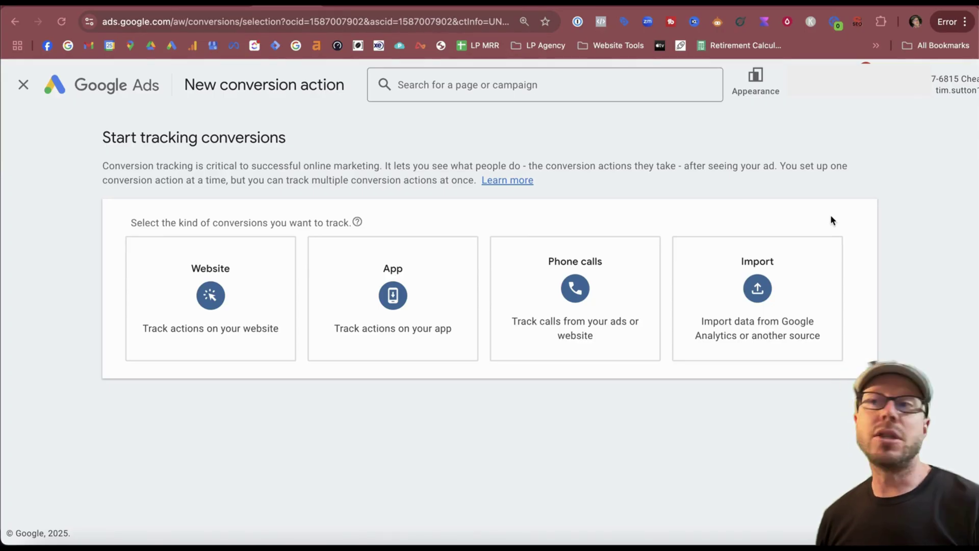
- Choose Import from Google Analytics 4 properties as the conversion source and continue
{"action": "left_click", "coordinate": [742, 312]}
{"action": "scroll", "coordinate": [448, 302], "scroll_direction": "down", "scroll_amount": 3}
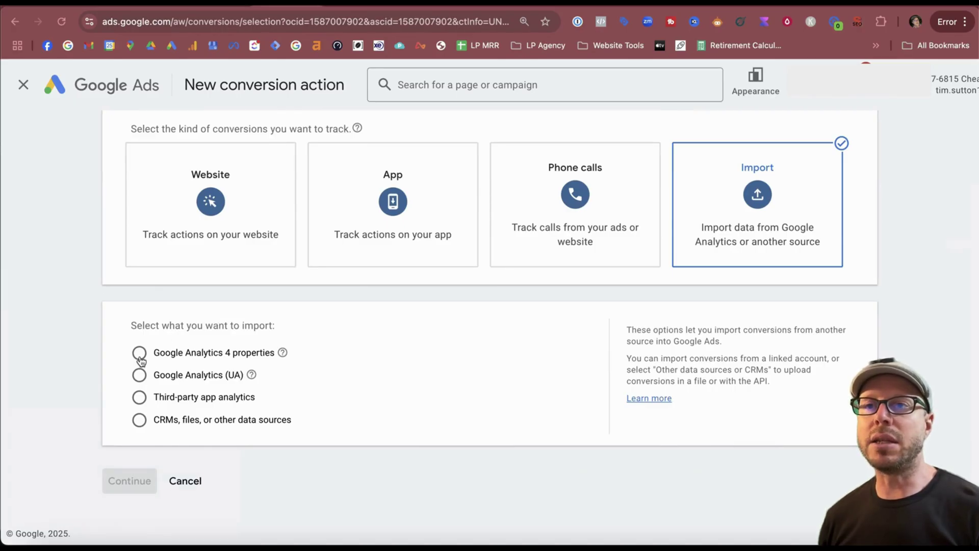
{"action": "left_click", "coordinate": [139, 353]}
{"action": "scroll", "coordinate": [454, 382], "scroll_direction": "down", "scroll_amount": 2}
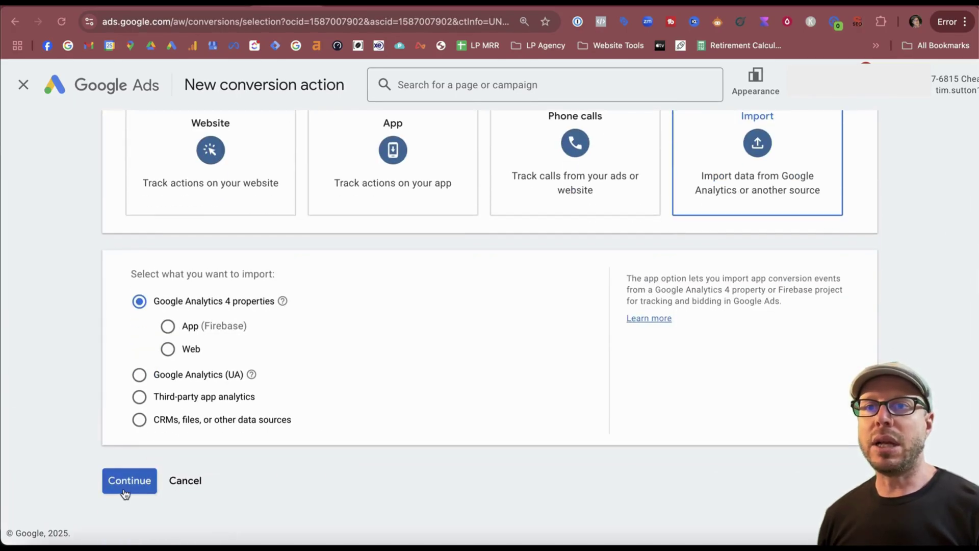
{"action": "left_click", "coordinate": [127, 481]}
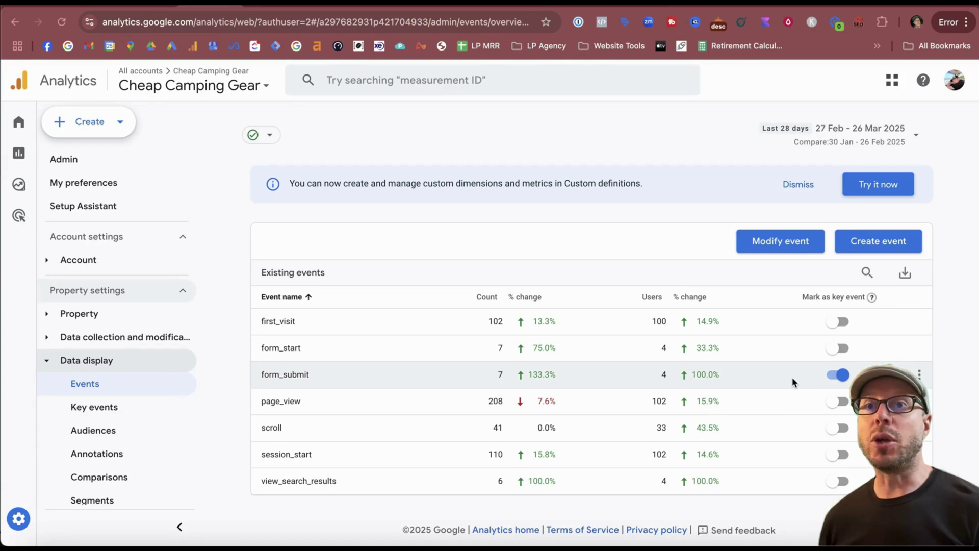
- Open the Cheap Camping Gear Google Ads link details and read the 24-hour delay note under What's next
{"action": "mouse_move", "coordinate": [162, 374]}
{"action": "scroll", "coordinate": [156, 352], "scroll_direction": "down", "scroll_amount": 8}
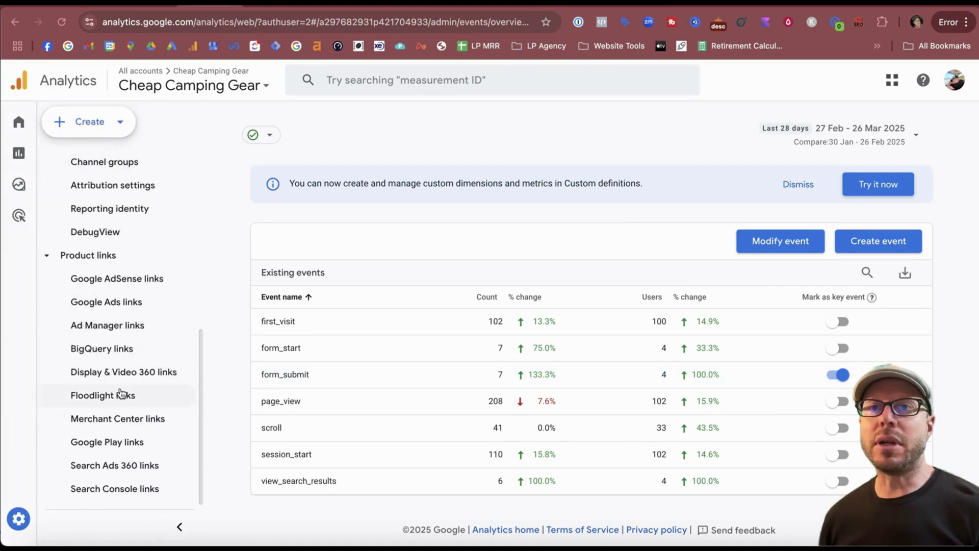
{"action": "left_click", "coordinate": [109, 301]}
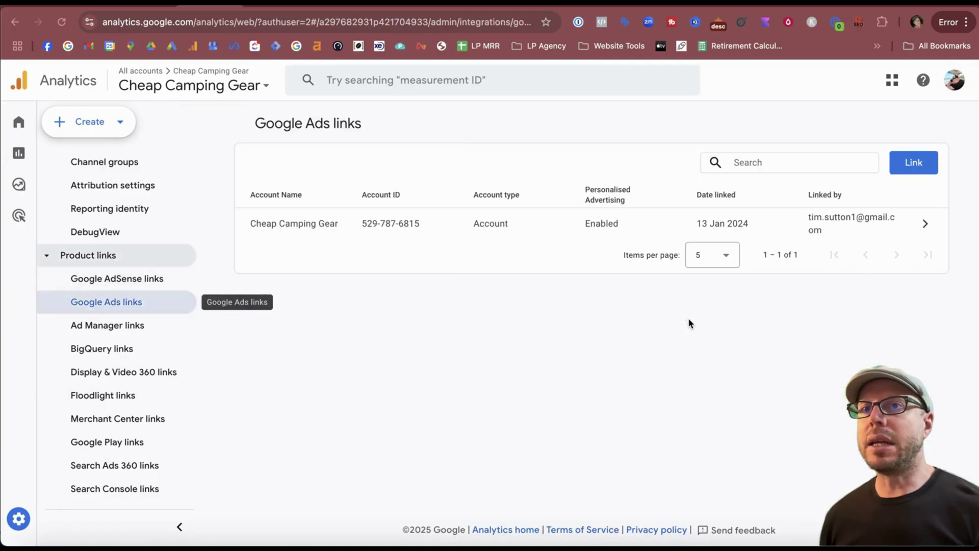
{"action": "left_click", "coordinate": [941, 223]}
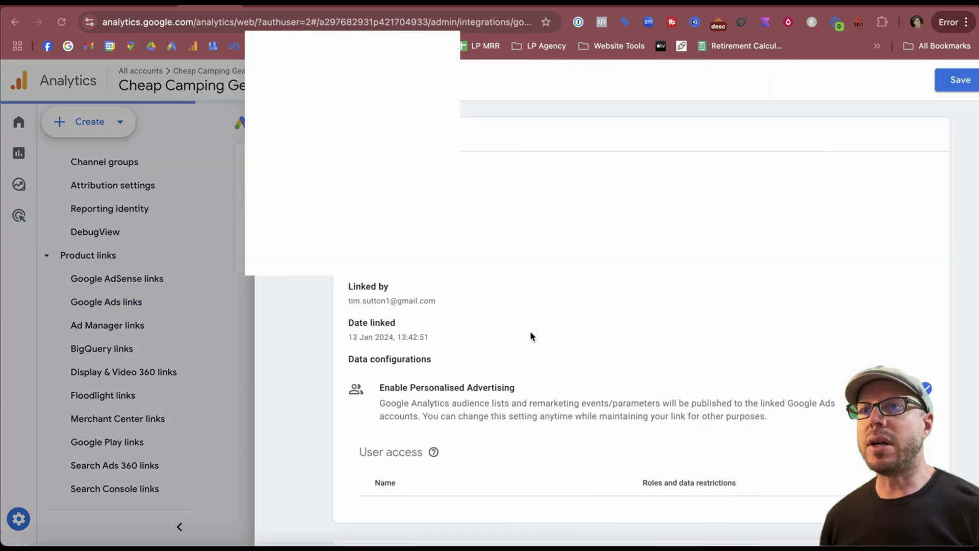
{"action": "scroll", "coordinate": [531, 336], "scroll_direction": "down", "scroll_amount": 5}
{"action": "scroll", "coordinate": [280, 288], "scroll_direction": "down", "scroll_amount": 2}
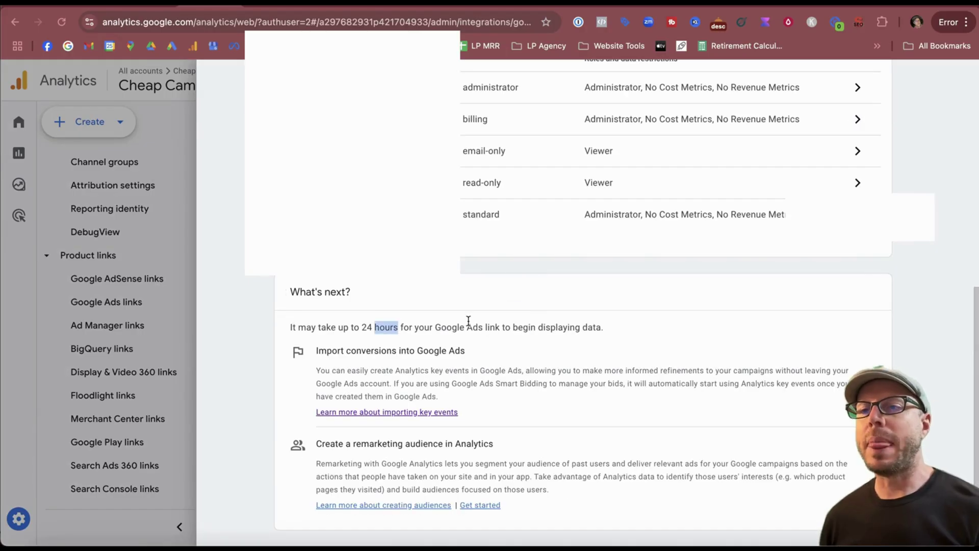
{"action": "left_click_drag", "start_coordinate": [348, 326], "coordinate": [579, 350]}
{"action": "left_click", "coordinate": [582, 348]}
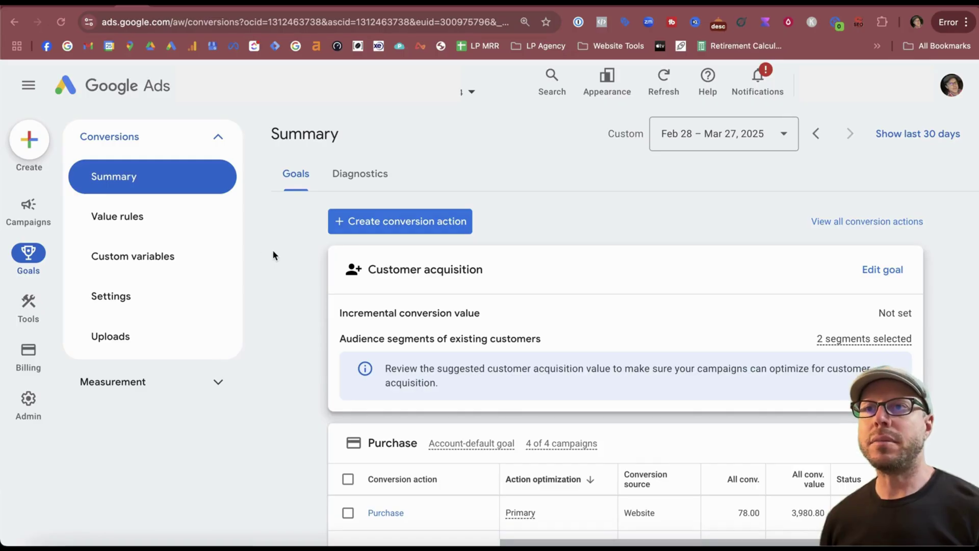
- Start a new conversion action and scroll down to the conversion-type cards
{"action": "left_click", "coordinate": [396, 223]}
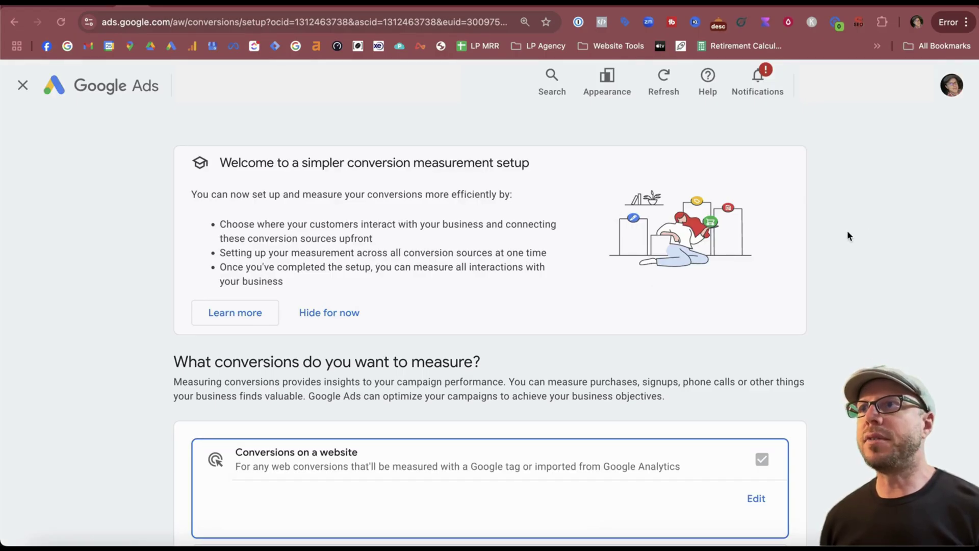
{"action": "scroll", "coordinate": [835, 184], "scroll_direction": "down", "scroll_amount": 5}
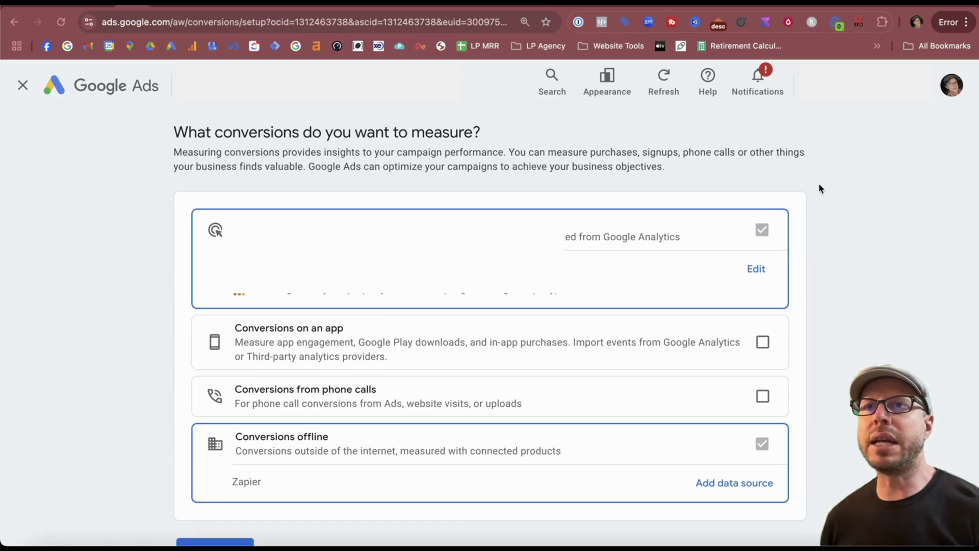
{"action": "left_click_drag", "start_coordinate": [176, 133], "coordinate": [482, 139]}
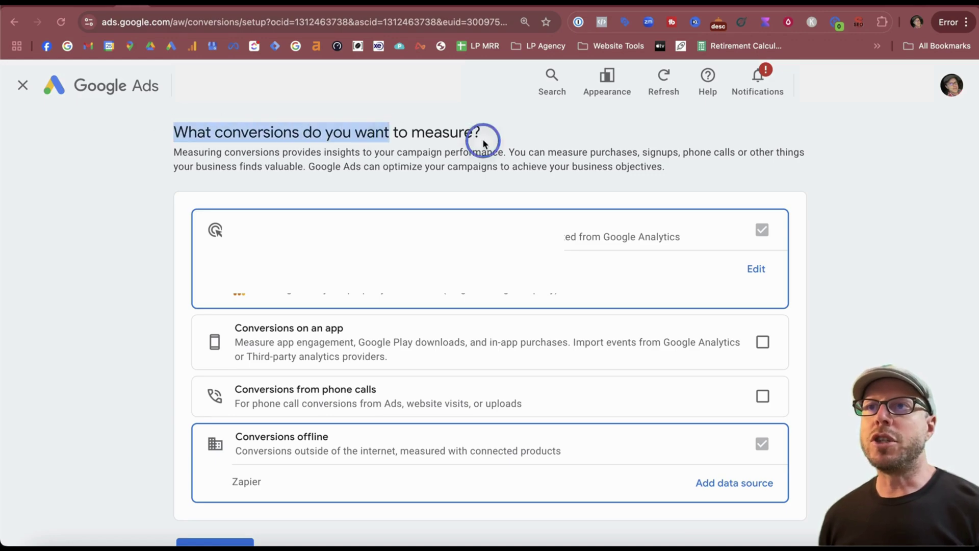
{"action": "left_click", "coordinate": [482, 139]}
{"action": "scroll", "coordinate": [831, 171], "scroll_direction": "down", "scroll_amount": 1}
{"action": "scroll", "coordinate": [831, 173], "scroll_direction": "down", "scroll_amount": 1}
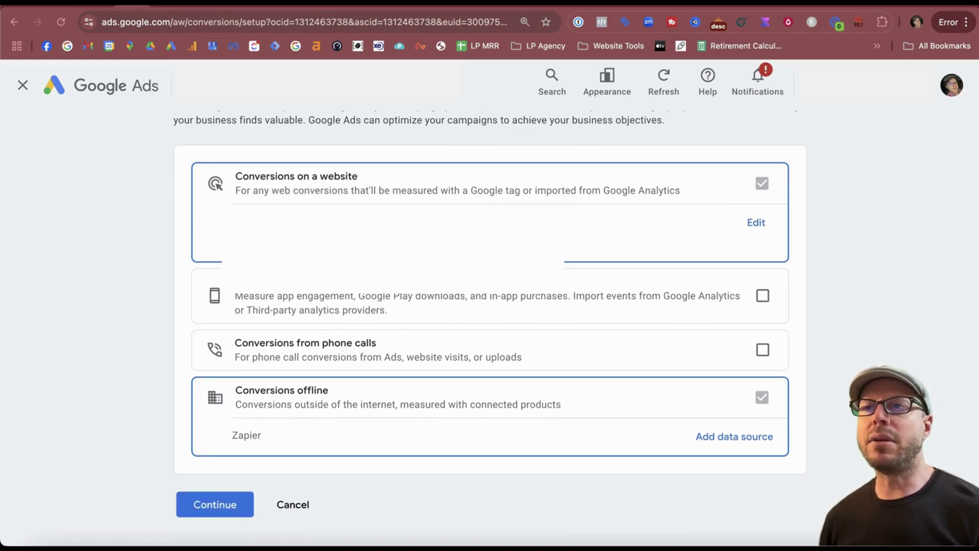
- Edit the website conversions source and review which website it asks about
{"action": "left_click", "coordinate": [759, 222]}
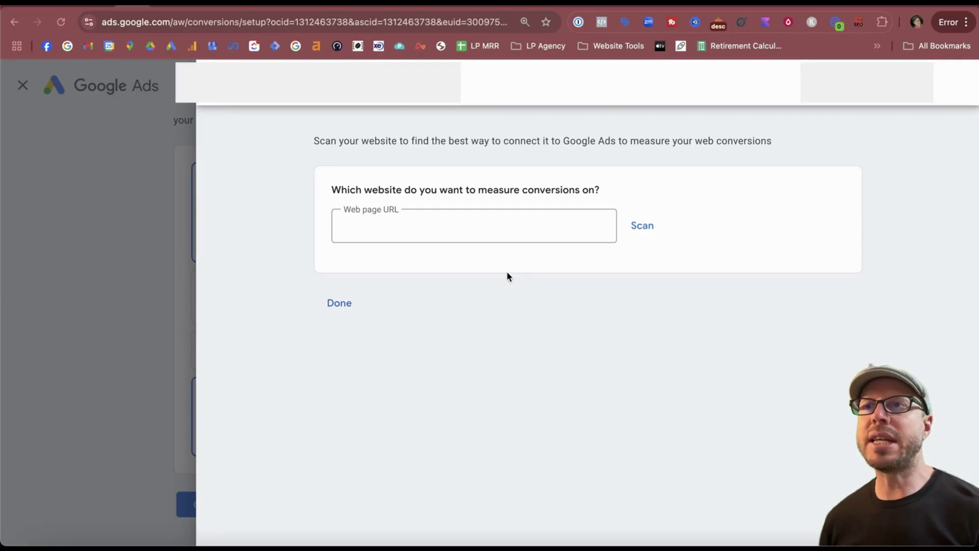
{"action": "double_click", "coordinate": [587, 139]}
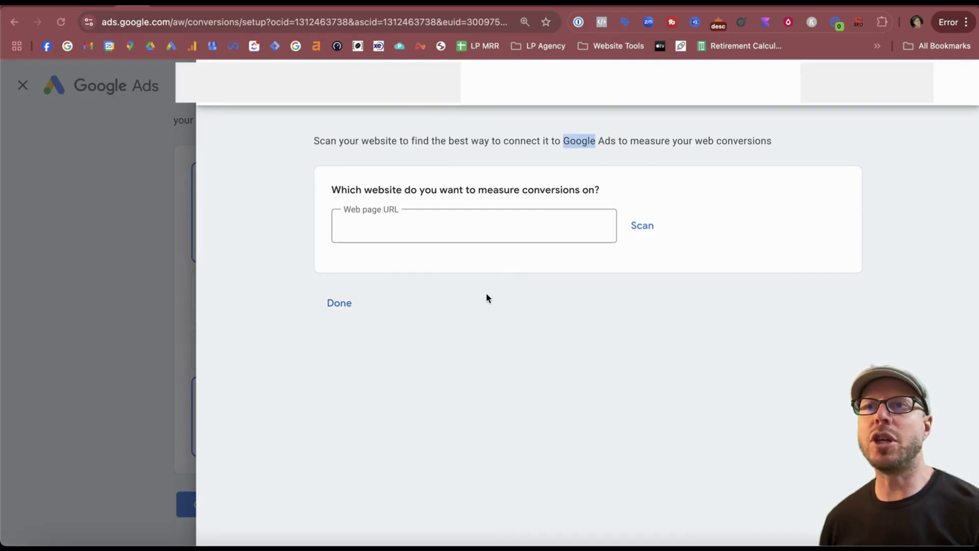
{"action": "left_click_drag", "start_coordinate": [349, 189], "coordinate": [538, 199]}
{"action": "left_click", "coordinate": [276, 209]}
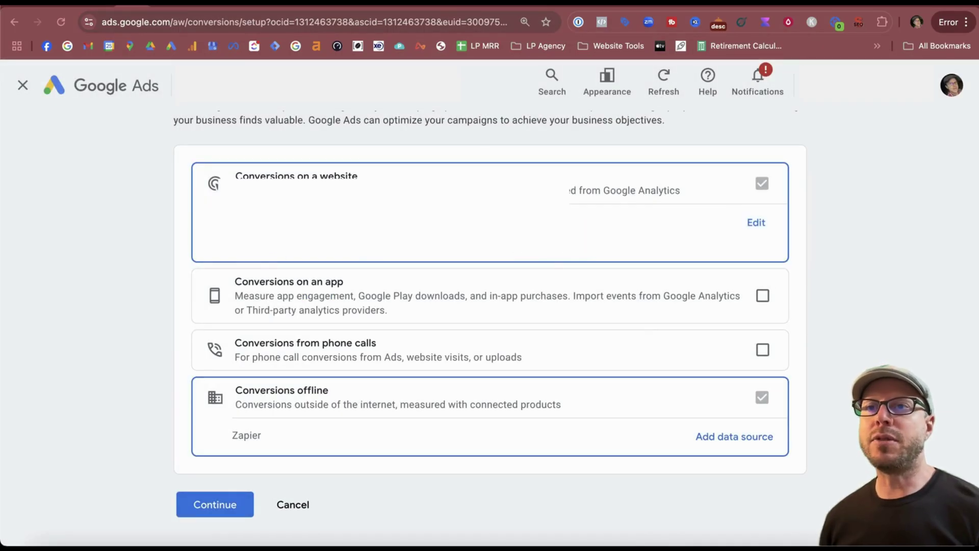
{"action": "scroll", "coordinate": [209, 468], "scroll_direction": "down", "scroll_amount": 1}
- Choose Sign-up as the conversion category to measure
{"action": "left_click", "coordinate": [209, 468]}
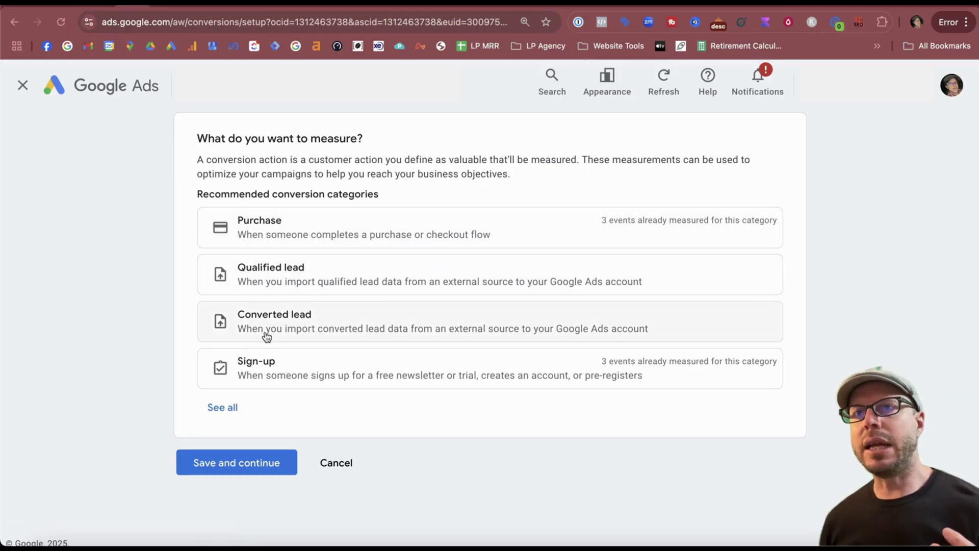
{"action": "scroll", "coordinate": [331, 308], "scroll_direction": "down", "scroll_amount": 1}
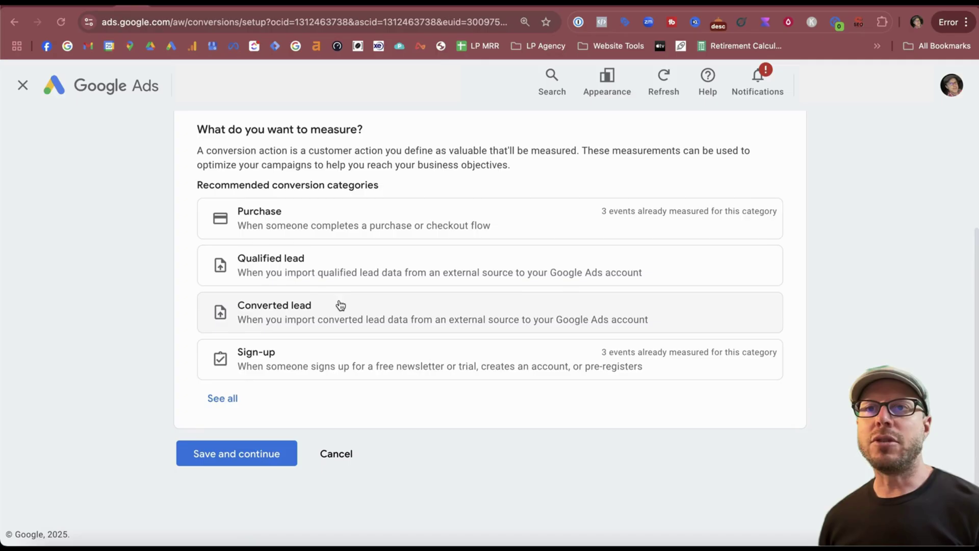
{"action": "left_click", "coordinate": [226, 399]}
{"action": "scroll", "coordinate": [255, 344], "scroll_direction": "down", "scroll_amount": 4}
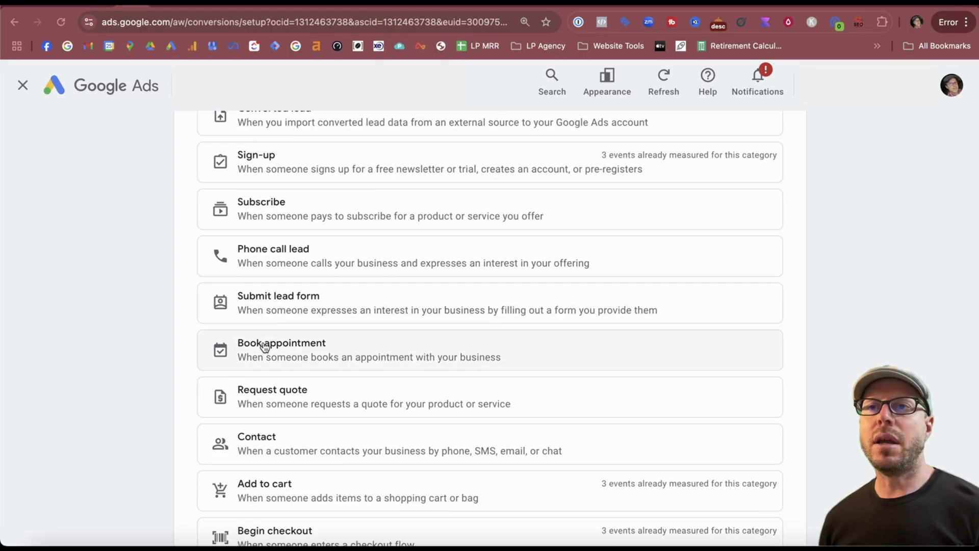
{"action": "scroll", "coordinate": [255, 349], "scroll_direction": "up", "scroll_amount": 1}
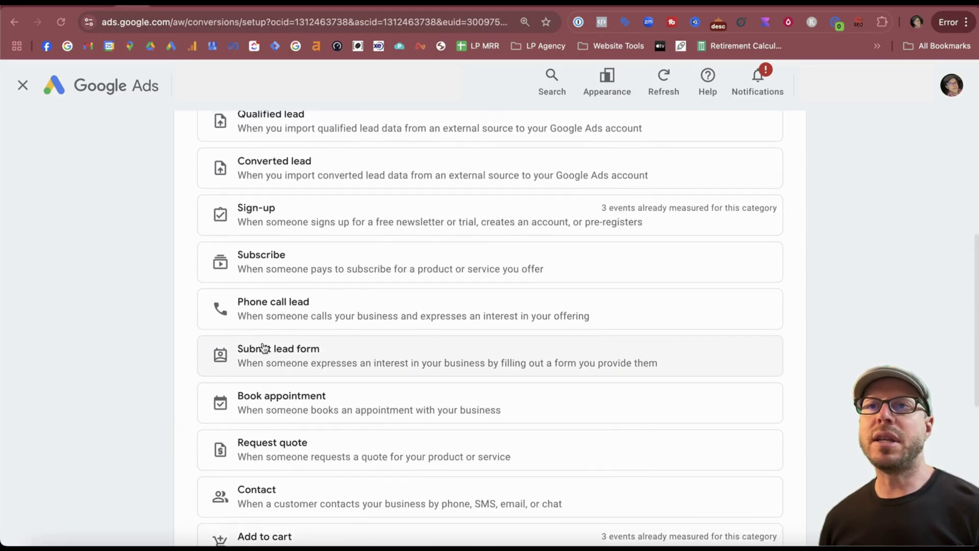
{"action": "left_click", "coordinate": [273, 213]}
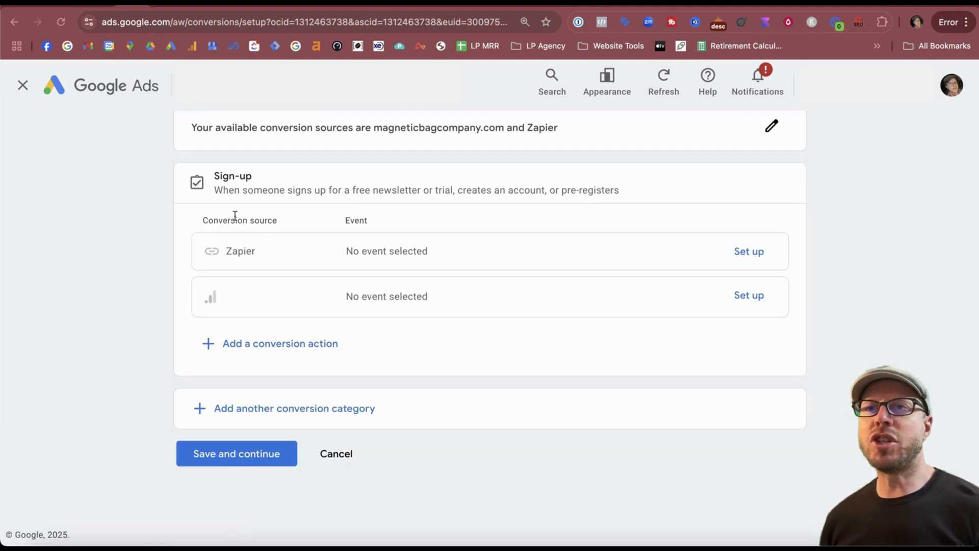
- Add Submit lead form as a second category and review its popup_form_submit suggestion
{"action": "left_click", "coordinate": [243, 408]}
{"action": "scroll", "coordinate": [274, 401], "scroll_direction": "down", "scroll_amount": 6}
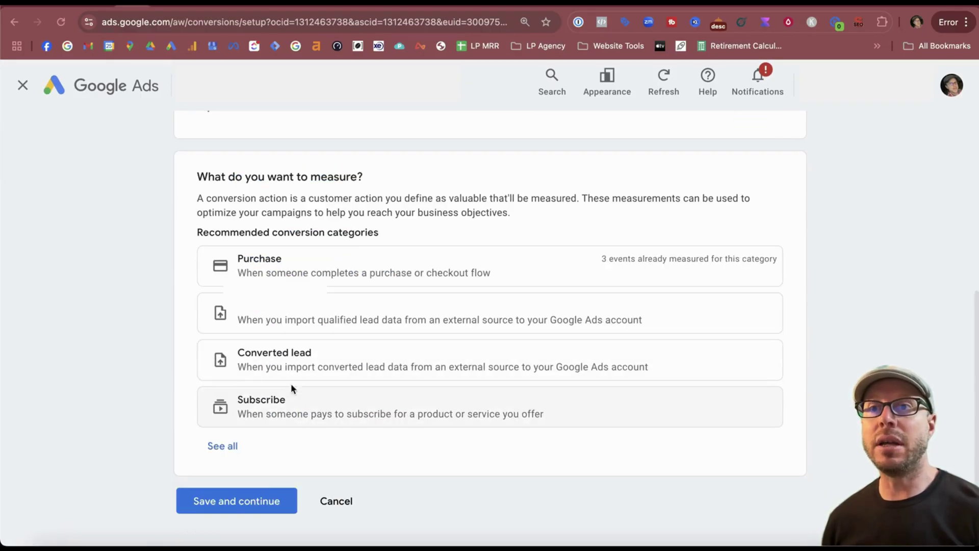
{"action": "left_click", "coordinate": [225, 391]}
{"action": "scroll", "coordinate": [328, 334], "scroll_direction": "down", "scroll_amount": 2}
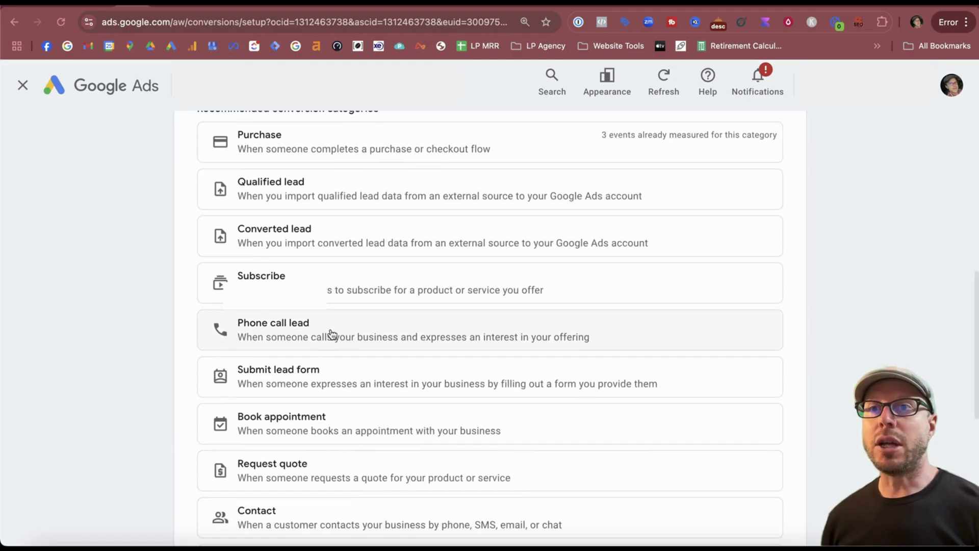
{"action": "left_click", "coordinate": [283, 382]}
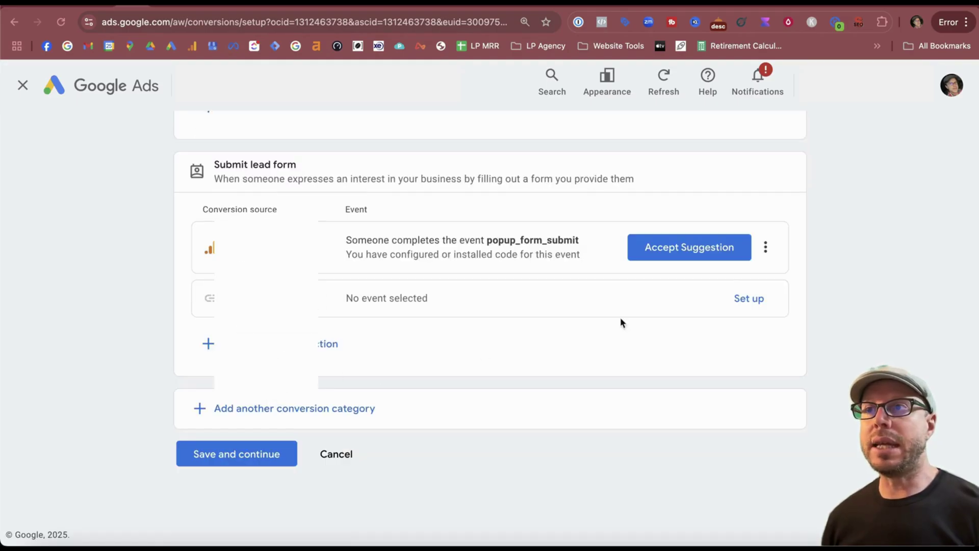
{"action": "scroll", "coordinate": [326, 338], "scroll_direction": "up", "scroll_amount": 6}
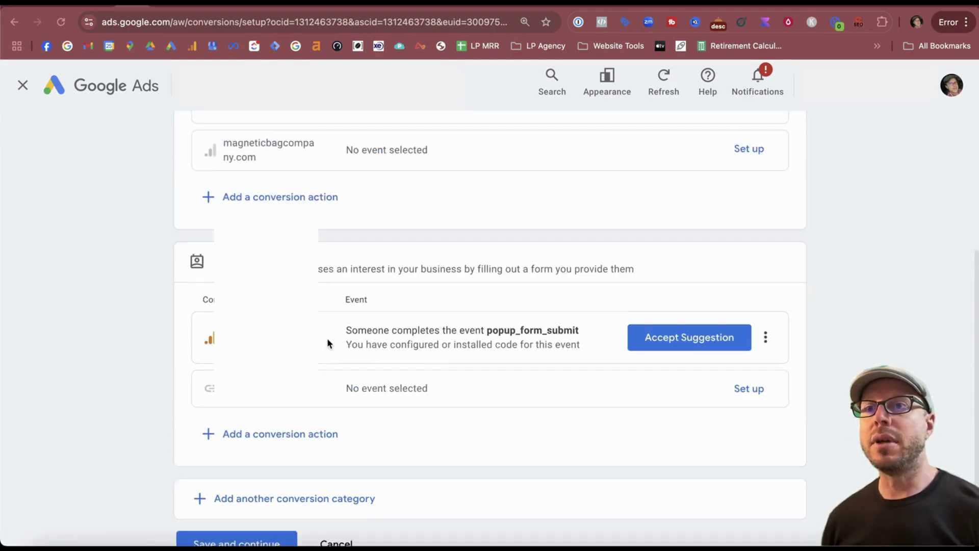
{"action": "scroll", "coordinate": [394, 379], "scroll_direction": "down", "scroll_amount": 2}
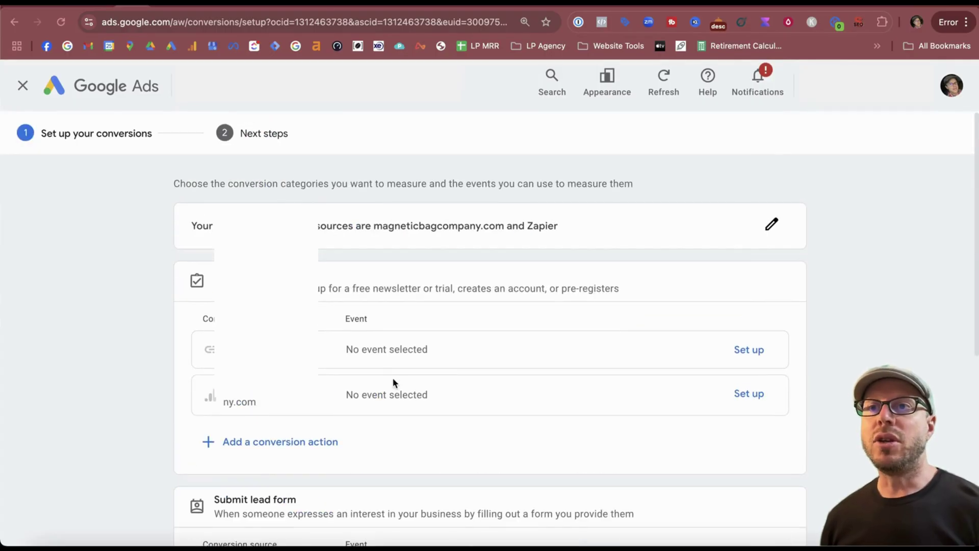
{"action": "scroll", "coordinate": [393, 382], "scroll_direction": "down", "scroll_amount": 5}
{"action": "scroll", "coordinate": [394, 382], "scroll_direction": "up", "scroll_amount": 1}
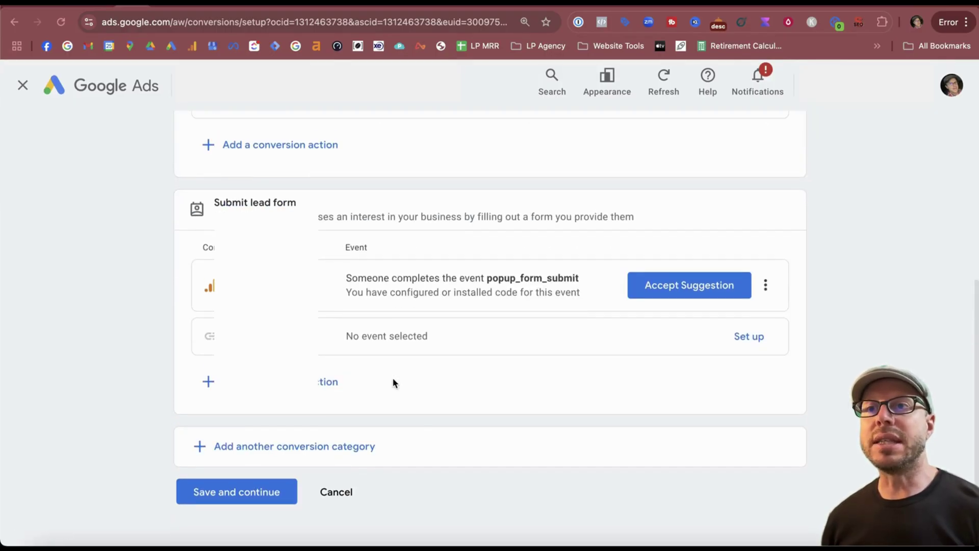
{"action": "scroll", "coordinate": [393, 382], "scroll_direction": "up", "scroll_amount": 6}
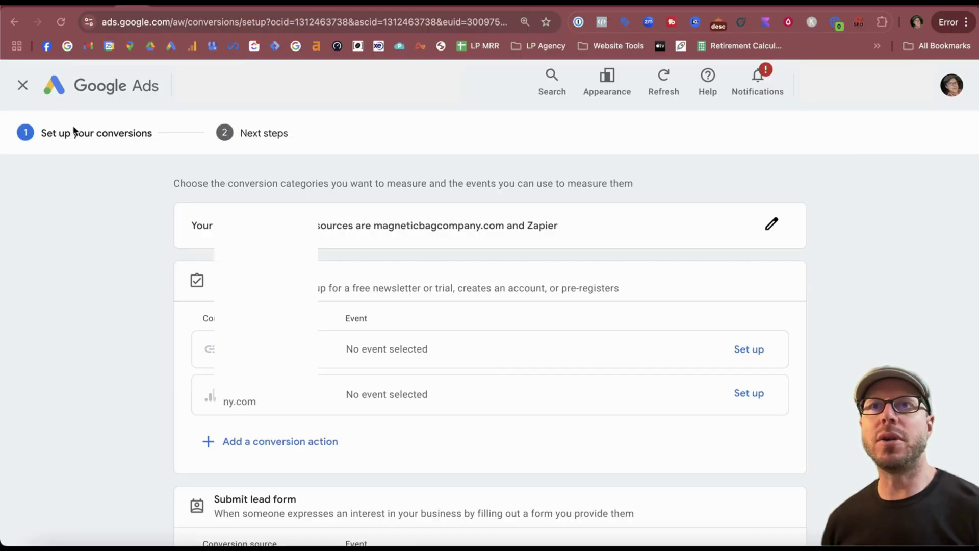
- Restart conversion creation with Sign-up as the category and list its conversion sources
{"action": "left_click", "coordinate": [34, 98]}
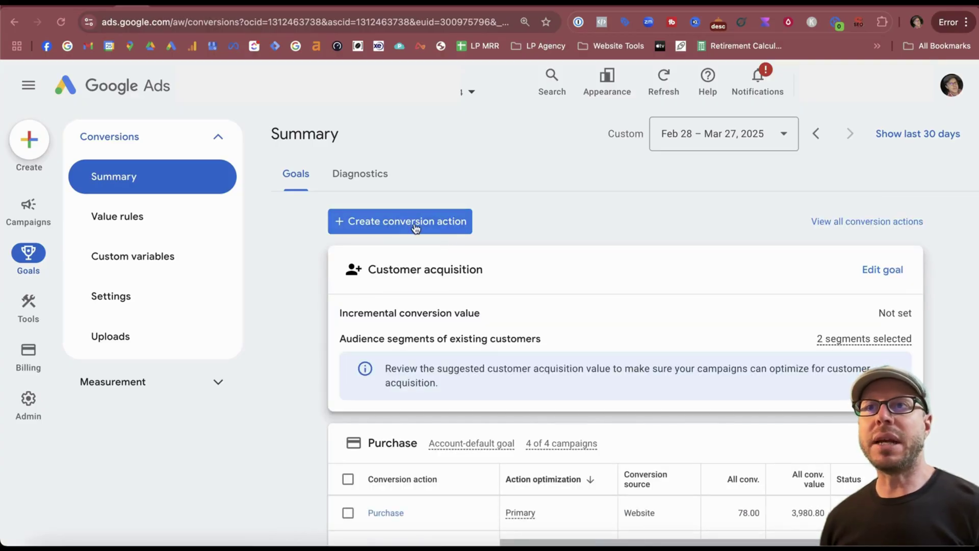
{"action": "left_click", "coordinate": [416, 224]}
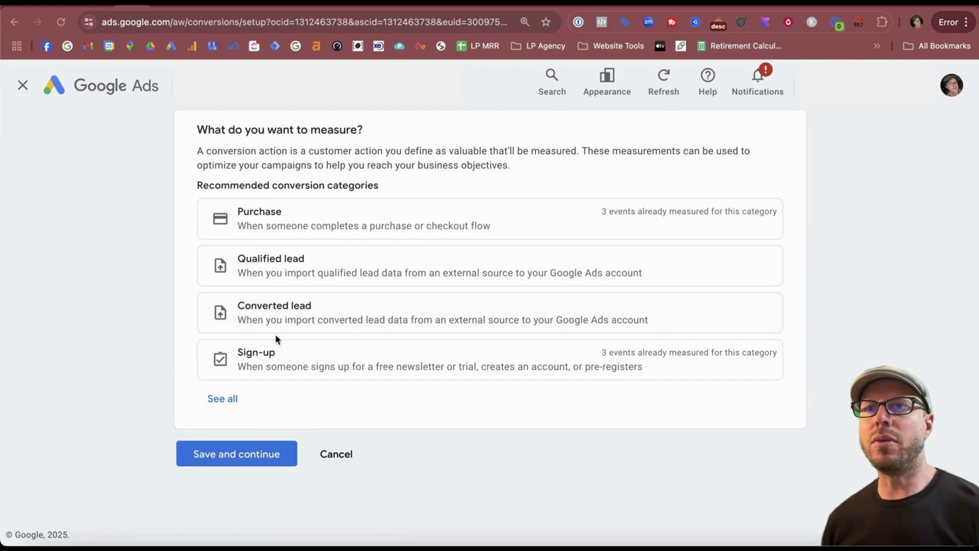
{"action": "left_click", "coordinate": [274, 350]}
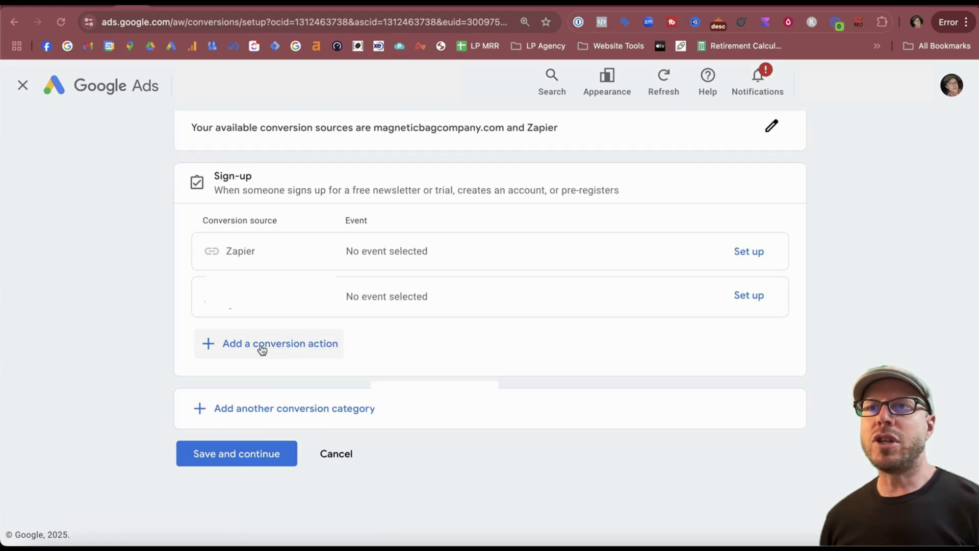
{"action": "left_click", "coordinate": [254, 345]}
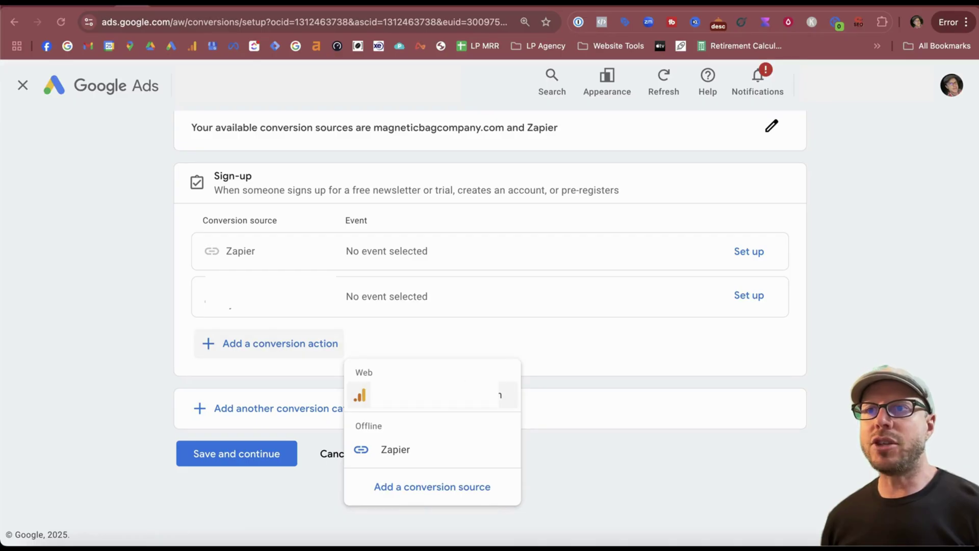
- Measure Sign-up from the Analytics popup_form_submit event and save the conversion action
{"action": "left_click", "coordinate": [497, 395]}
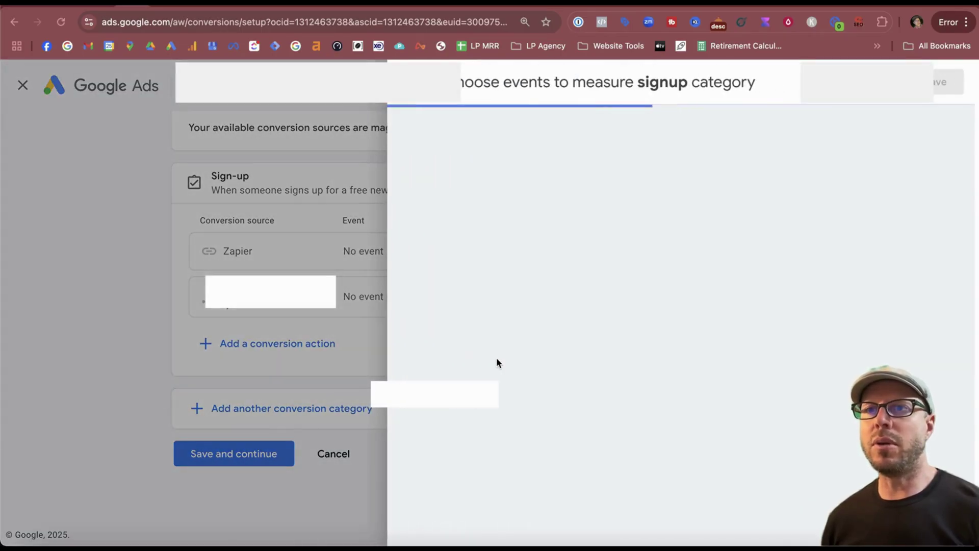
{"action": "scroll", "coordinate": [640, 284], "scroll_direction": "down", "scroll_amount": 1}
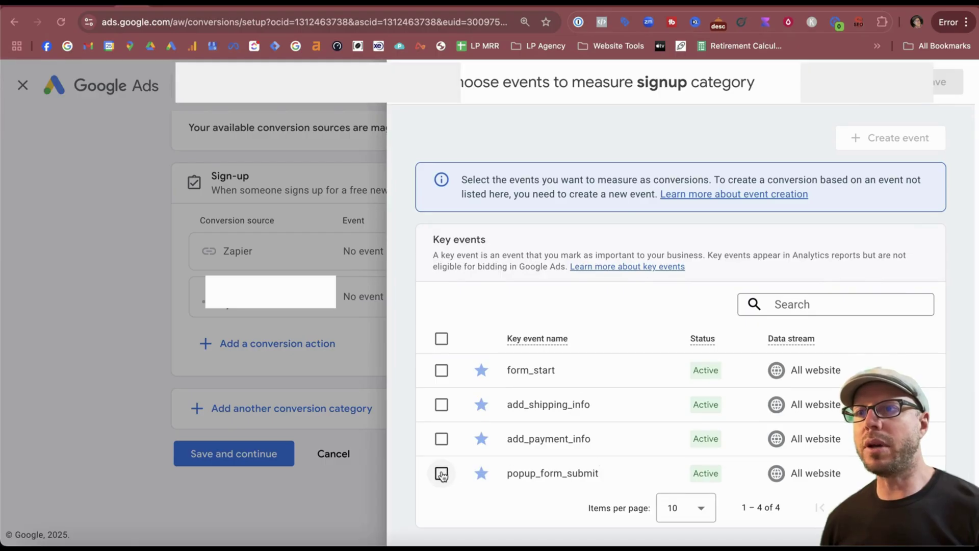
{"action": "left_click", "coordinate": [441, 474]}
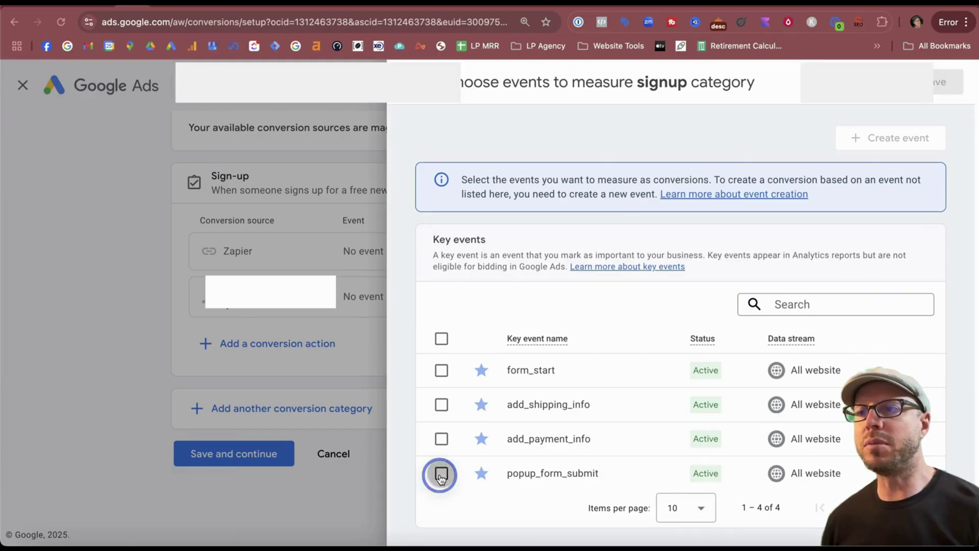
{"action": "left_click", "coordinate": [947, 82]}
{"action": "left_click", "coordinate": [265, 454]}
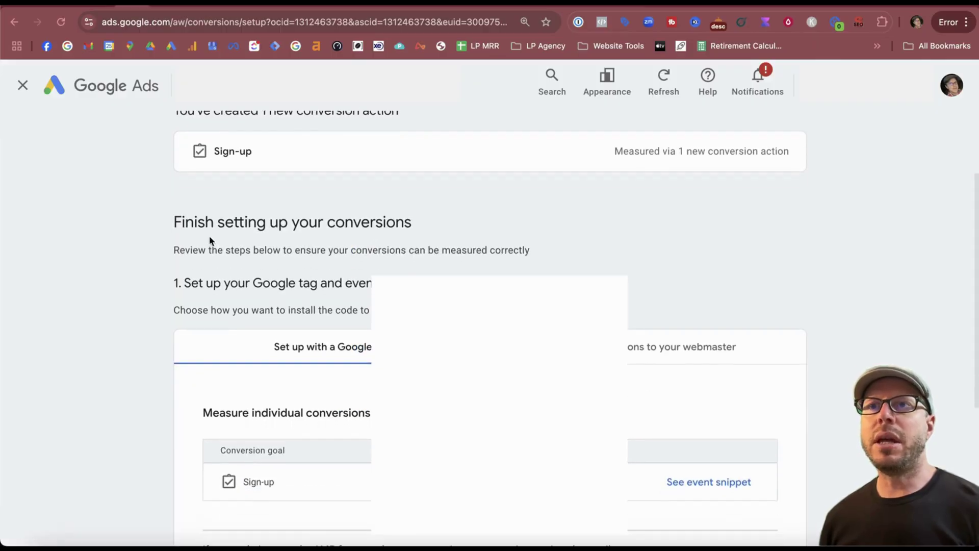
{"action": "left_click_drag", "start_coordinate": [210, 241], "coordinate": [312, 222]}
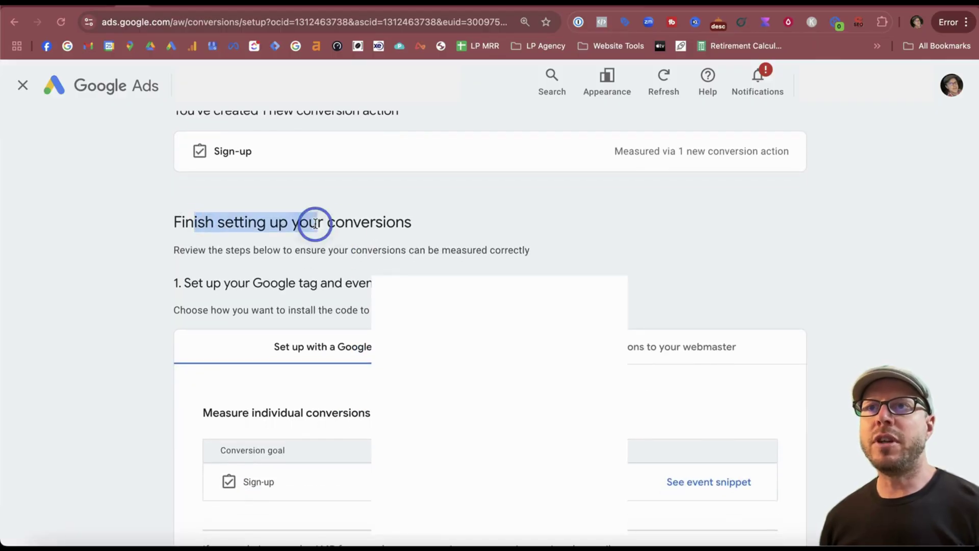
{"action": "left_click", "coordinate": [343, 223]}
- Scroll down the setup page and confirm Finish for the Sign-up conversion
{"action": "scroll", "coordinate": [402, 221], "scroll_direction": "down", "scroll_amount": 3}
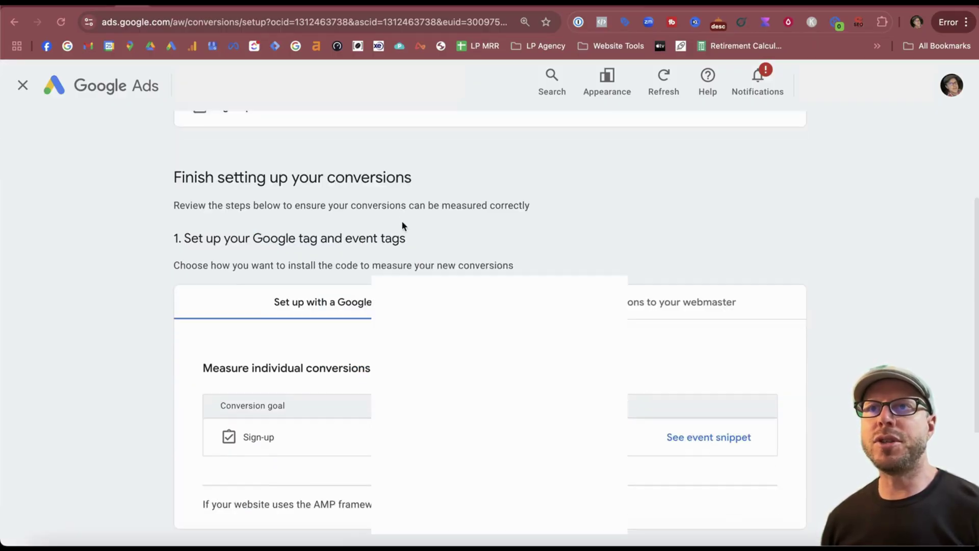
{"action": "left_click_drag", "start_coordinate": [187, 202], "coordinate": [361, 203]}
{"action": "left_click", "coordinate": [360, 202]}
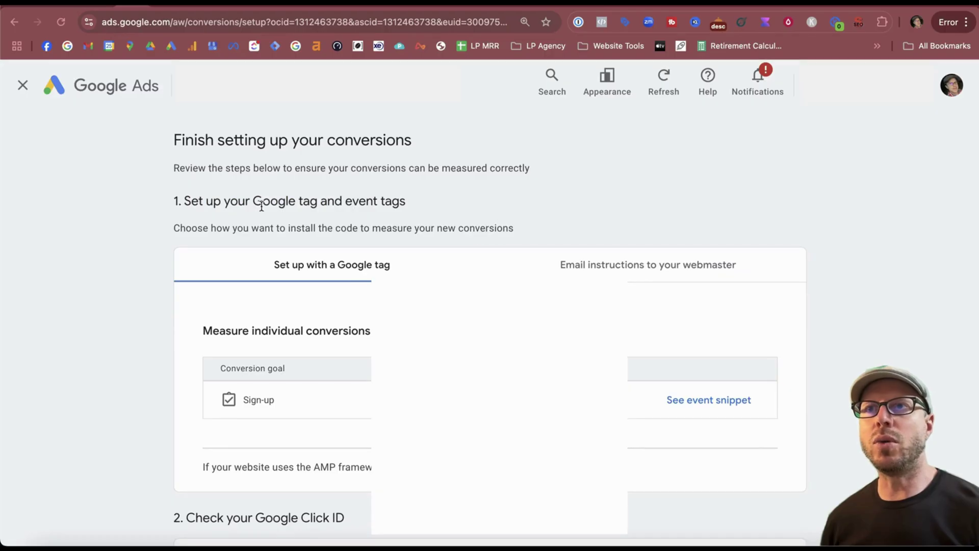
{"action": "left_click", "coordinate": [396, 198]}
{"action": "scroll", "coordinate": [401, 200], "scroll_direction": "down", "scroll_amount": 1}
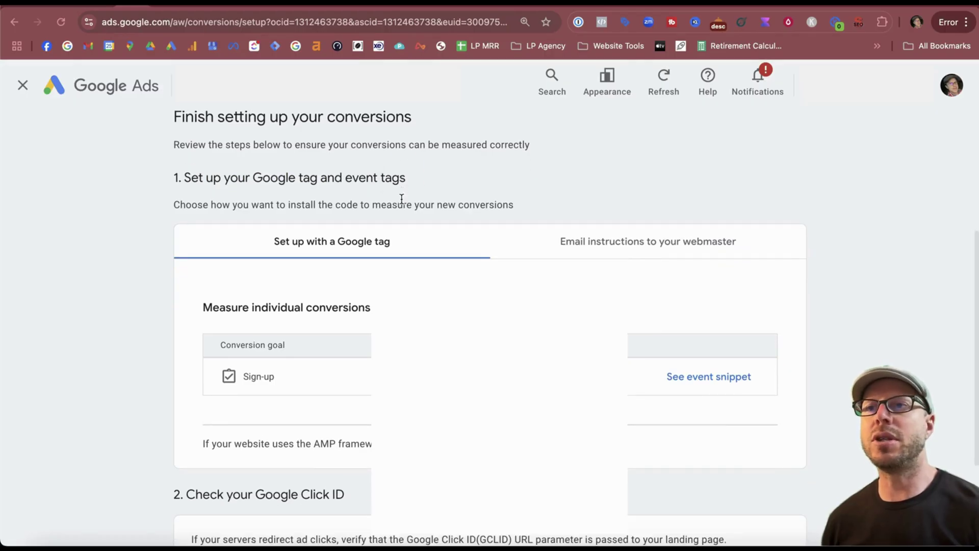
{"action": "scroll", "coordinate": [408, 198], "scroll_direction": "down", "scroll_amount": 4}
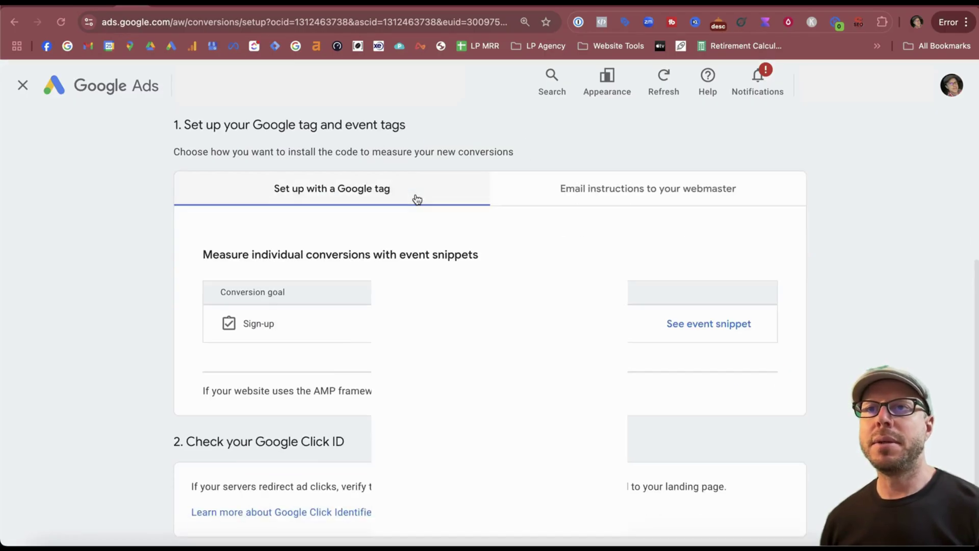
- Review the event snippet section, the Sign-up conversion name, and the Check your Google Click ID step
{"action": "left_click_drag", "start_coordinate": [222, 219], "coordinate": [408, 219]}
{"action": "left_click", "coordinate": [419, 219]}
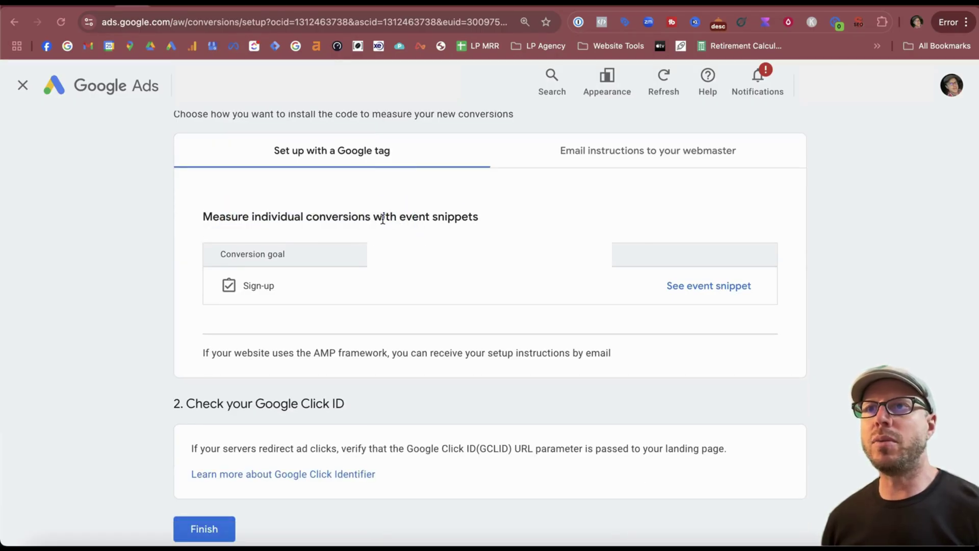
{"action": "scroll", "coordinate": [518, 223], "scroll_direction": "down", "scroll_amount": 2}
{"action": "left_click_drag", "start_coordinate": [504, 231], "coordinate": [612, 236]}
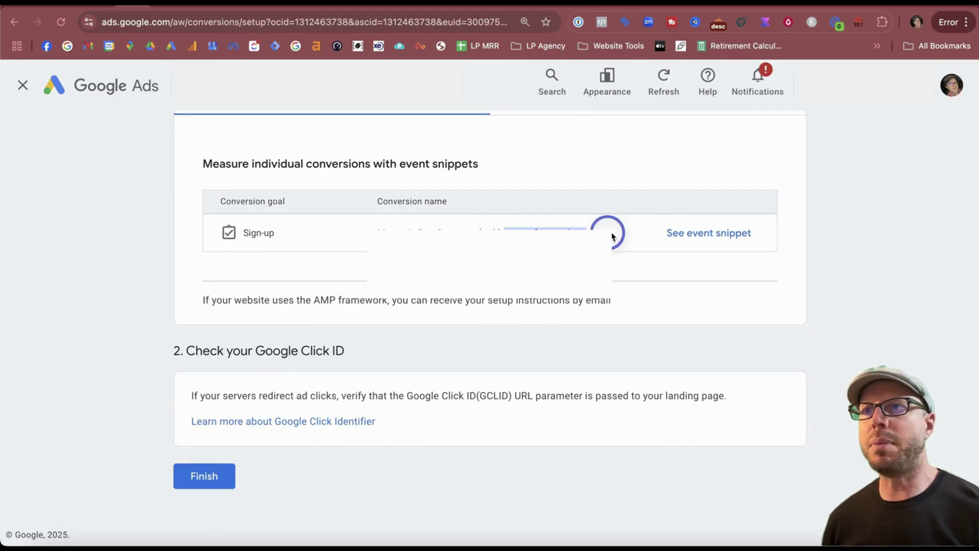
{"action": "left_click", "coordinate": [613, 236]}
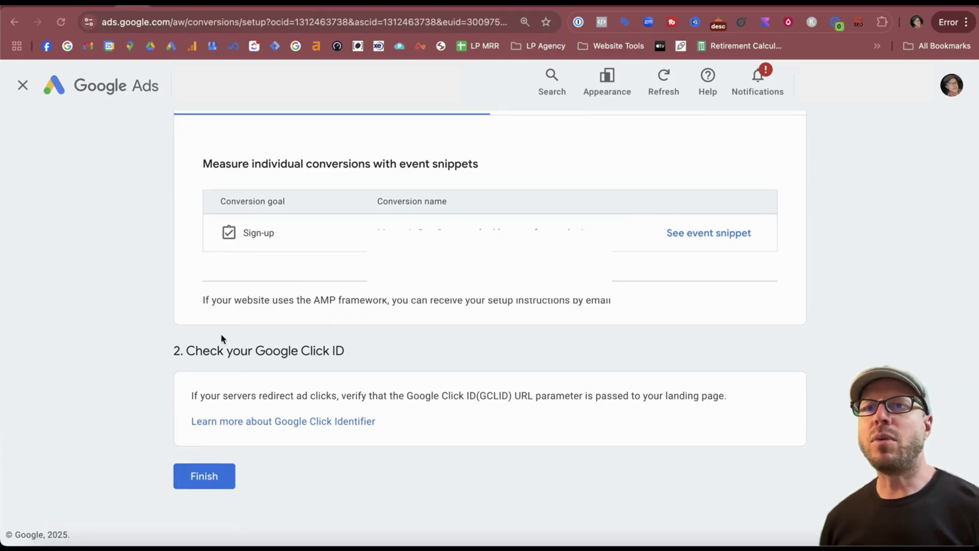
{"action": "left_click_drag", "start_coordinate": [187, 350], "coordinate": [431, 361]}
{"action": "left_click", "coordinate": [431, 361]}
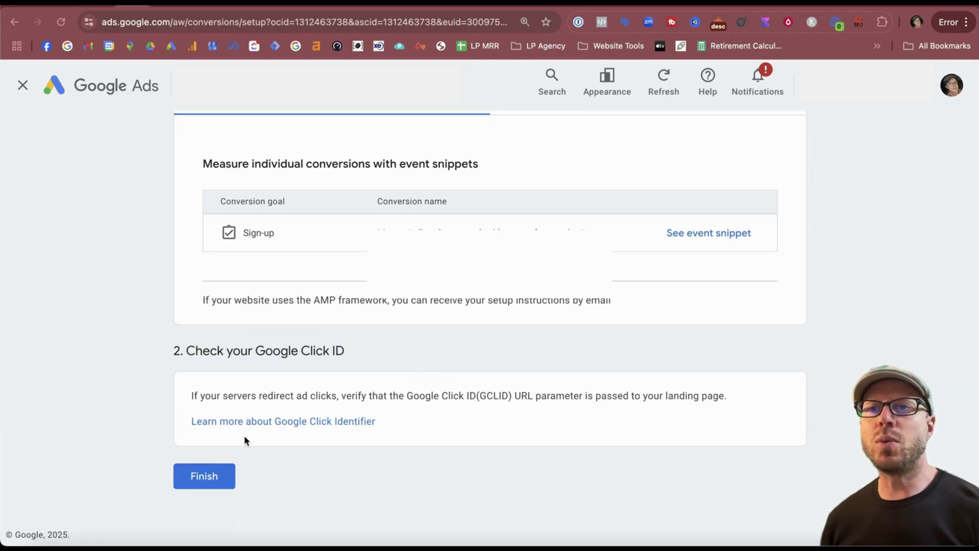
{"action": "left_click_drag", "start_coordinate": [156, 344], "coordinate": [362, 365]}
{"action": "left_click", "coordinate": [362, 365]}
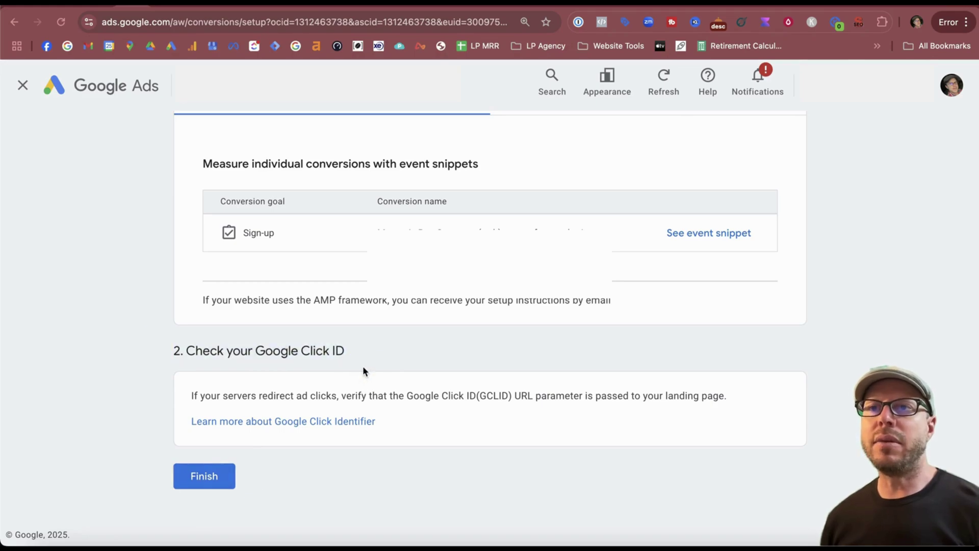
{"action": "left_click", "coordinate": [203, 476]}
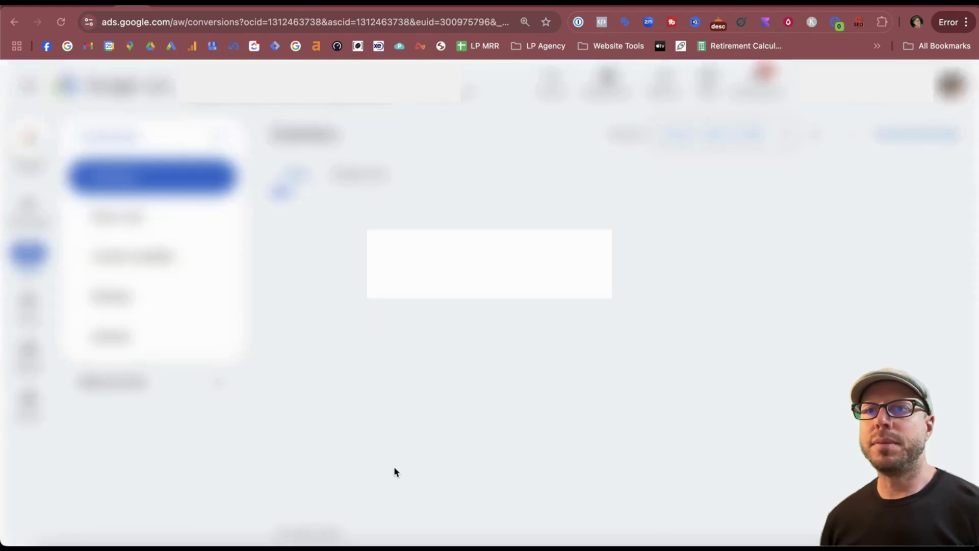
{"action": "scroll", "coordinate": [577, 272], "scroll_direction": "down", "scroll_amount": 15}
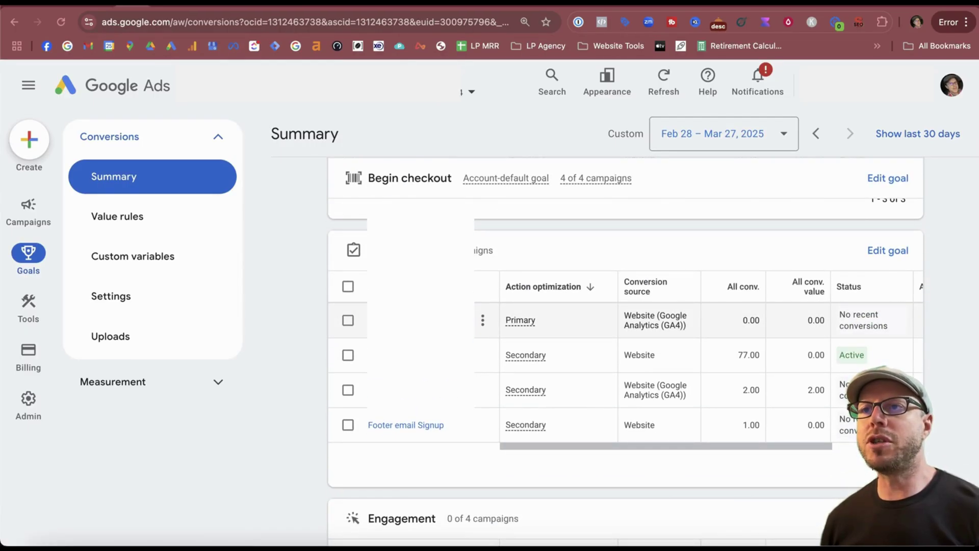
{"action": "mouse_move", "coordinate": [519, 326]}
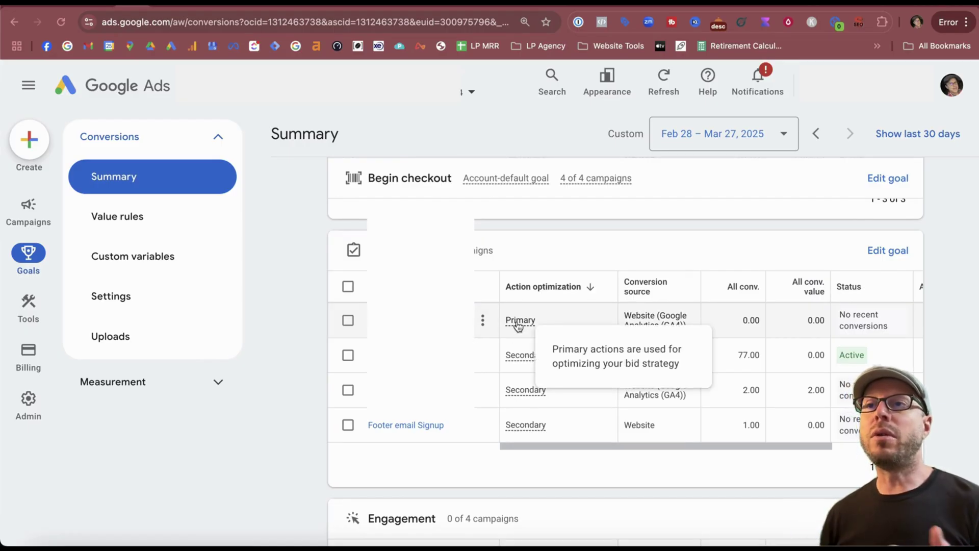
{"action": "scroll", "coordinate": [518, 326], "scroll_direction": "up", "scroll_amount": 15}
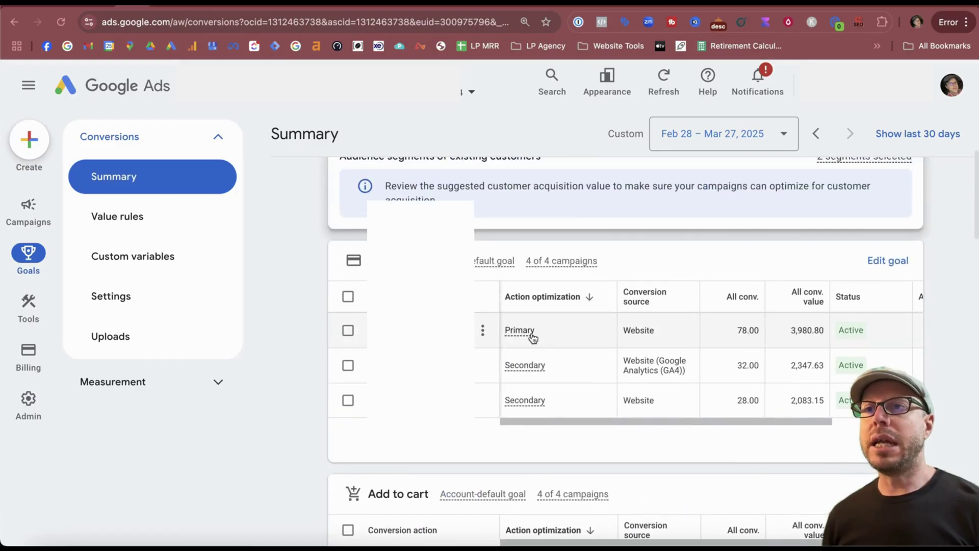
{"action": "scroll", "coordinate": [539, 337], "scroll_direction": "down", "scroll_amount": 8}
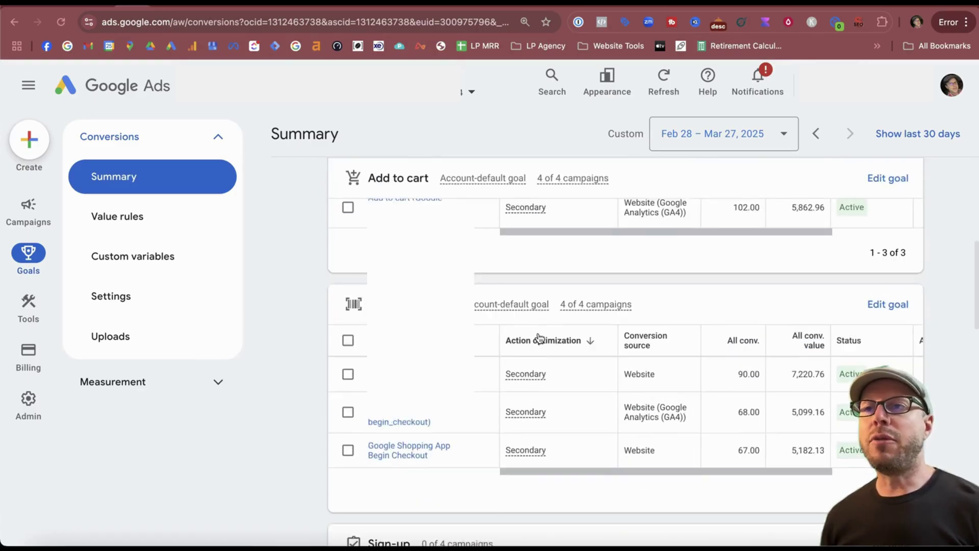
{"action": "scroll", "coordinate": [543, 337], "scroll_direction": "down", "scroll_amount": 3}
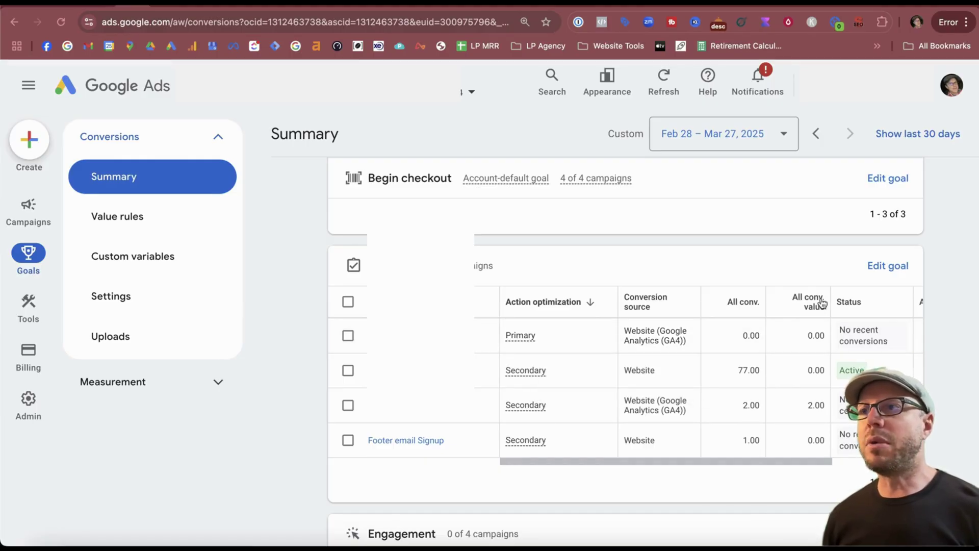
- Edit the Sign-up goal: keep it out of account defaults, switch its primary action to Secondary, and save
{"action": "left_click", "coordinate": [887, 267]}
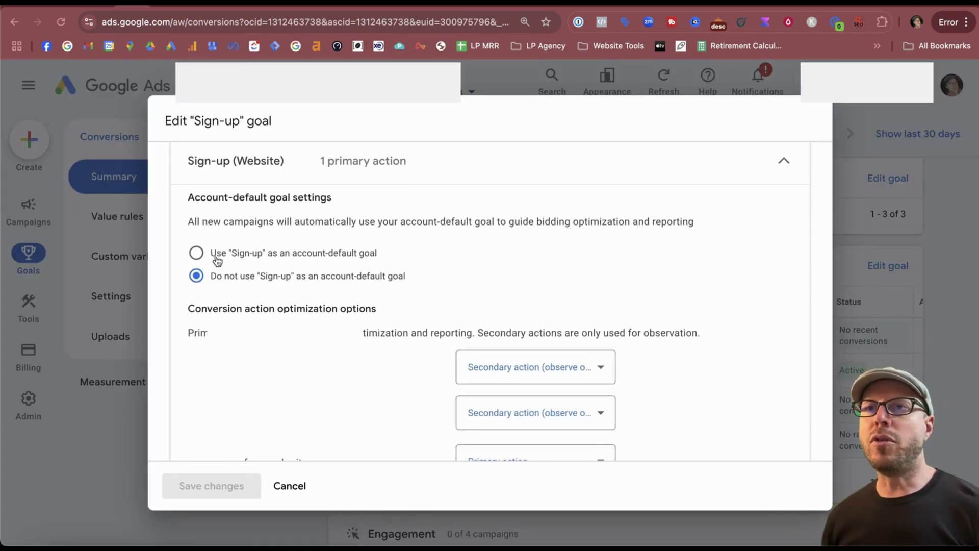
{"action": "left_click_drag", "start_coordinate": [217, 258], "coordinate": [271, 260]}
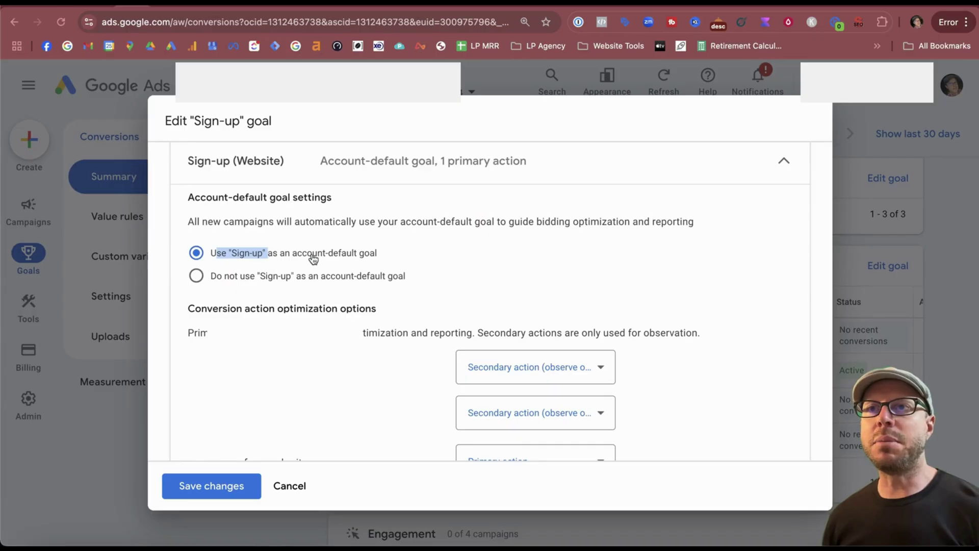
{"action": "left_click", "coordinate": [247, 277]}
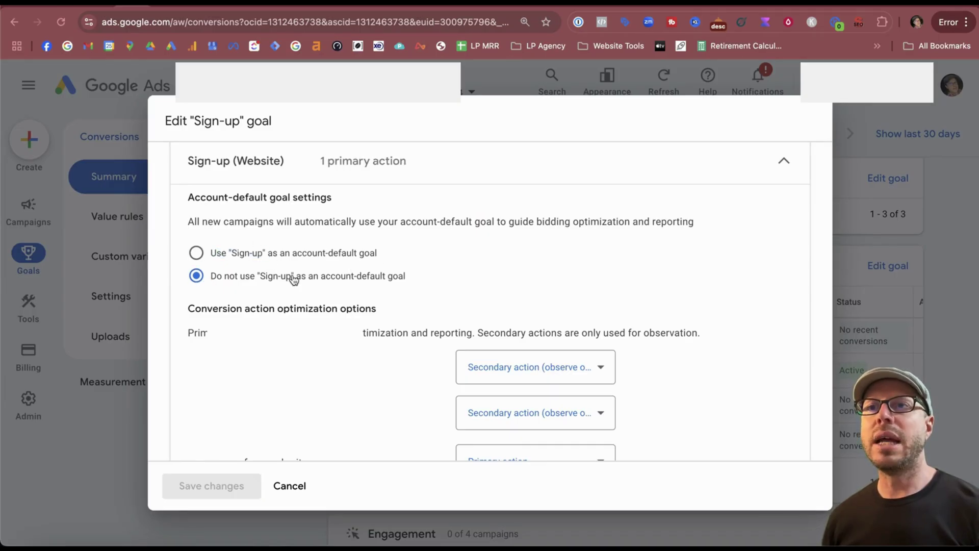
{"action": "scroll", "coordinate": [419, 280], "scroll_direction": "down", "scroll_amount": 3}
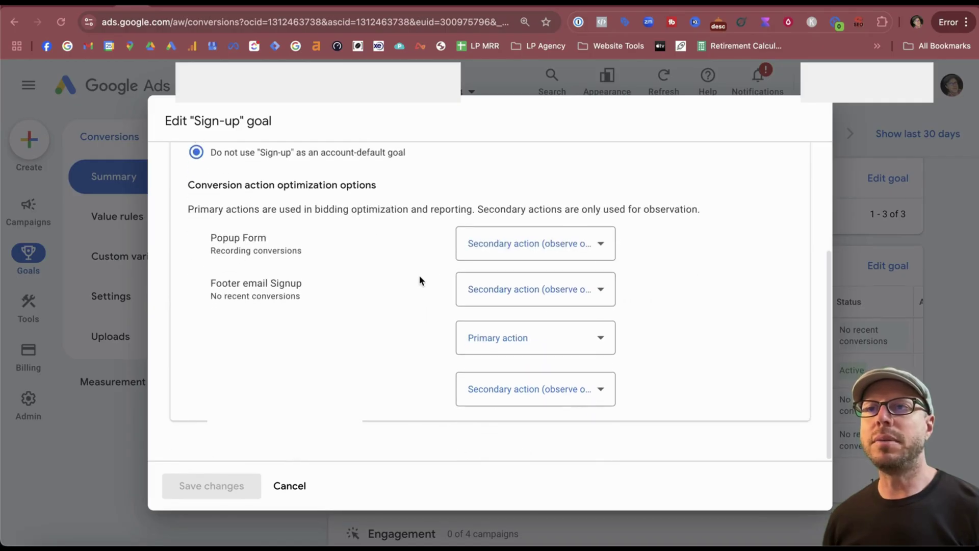
{"action": "left_click", "coordinate": [572, 348]}
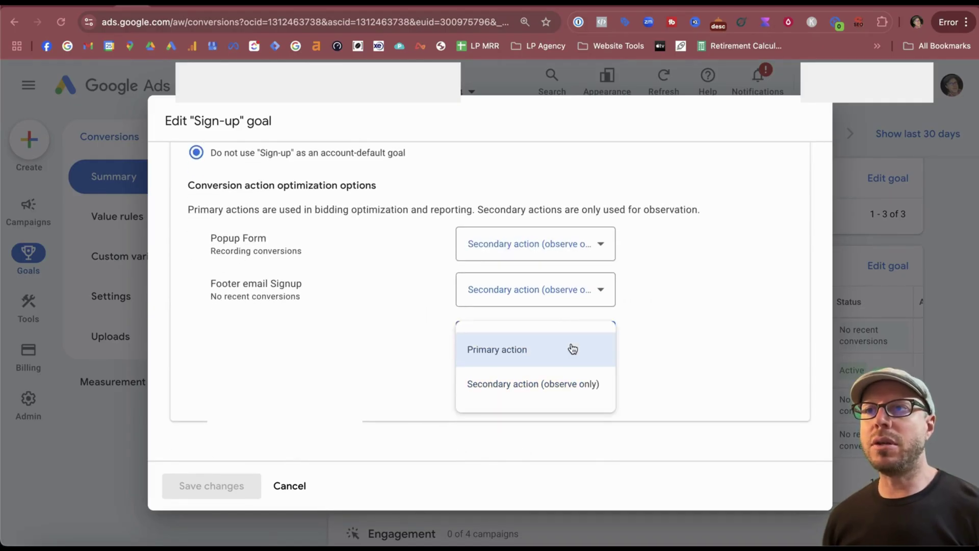
{"action": "left_click", "coordinate": [550, 390]}
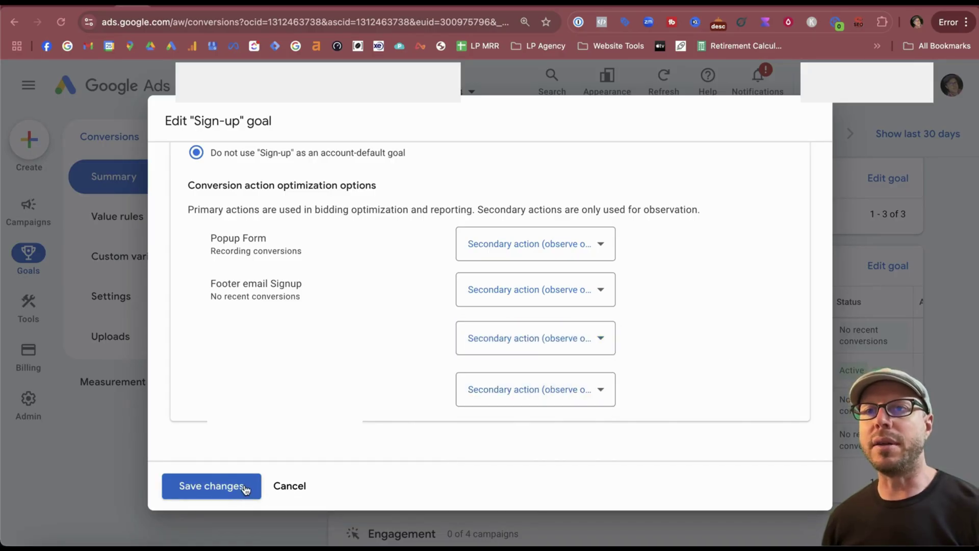
{"action": "left_click", "coordinate": [185, 492]}
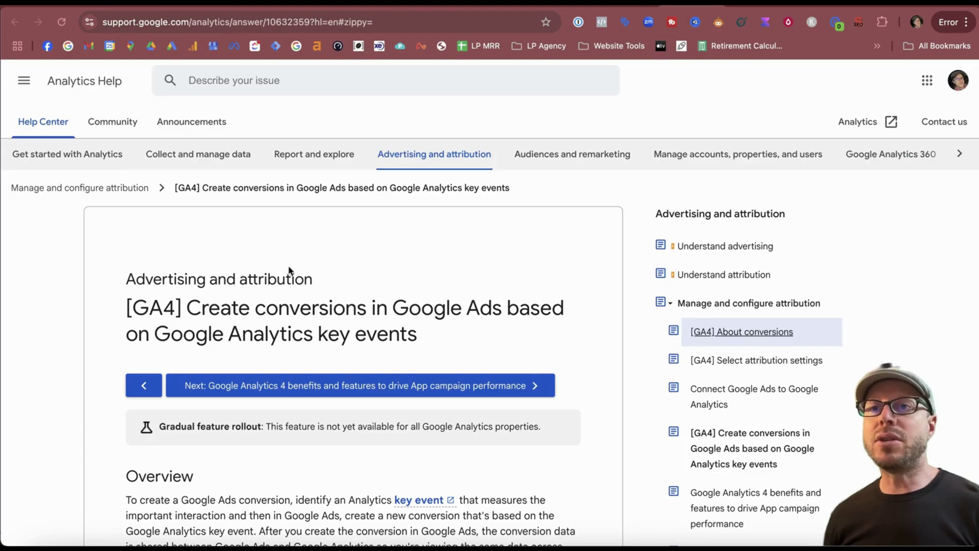
- Read through the Analytics Help article's title, intro and the Smart Bidding sentence
{"action": "scroll", "coordinate": [288, 270], "scroll_direction": "down", "scroll_amount": 1}
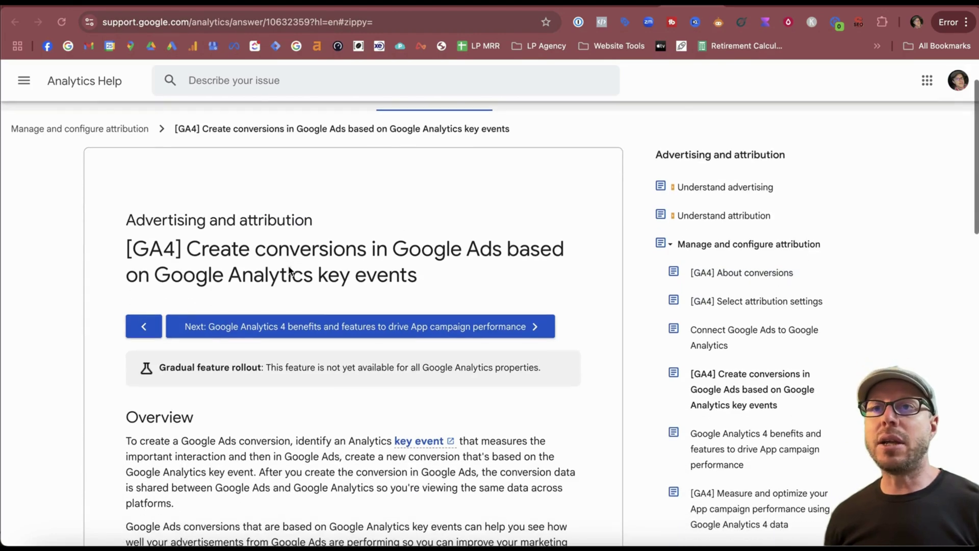
{"action": "left_click_drag", "start_coordinate": [237, 249], "coordinate": [399, 252]}
{"action": "left_click", "coordinate": [398, 253]}
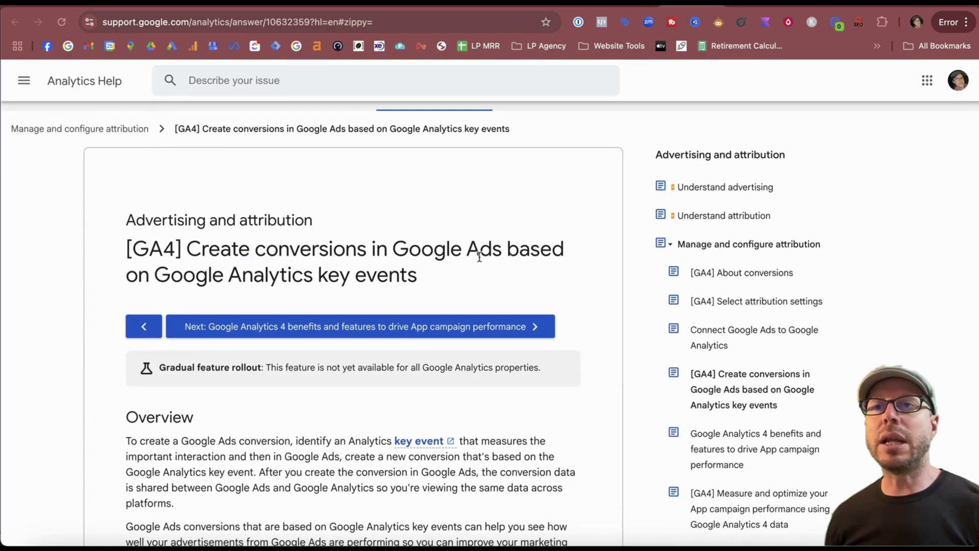
{"action": "scroll", "coordinate": [479, 255], "scroll_direction": "down", "scroll_amount": 2}
{"action": "left_click_drag", "start_coordinate": [154, 188], "coordinate": [598, 199]}
{"action": "left_click", "coordinate": [553, 193]}
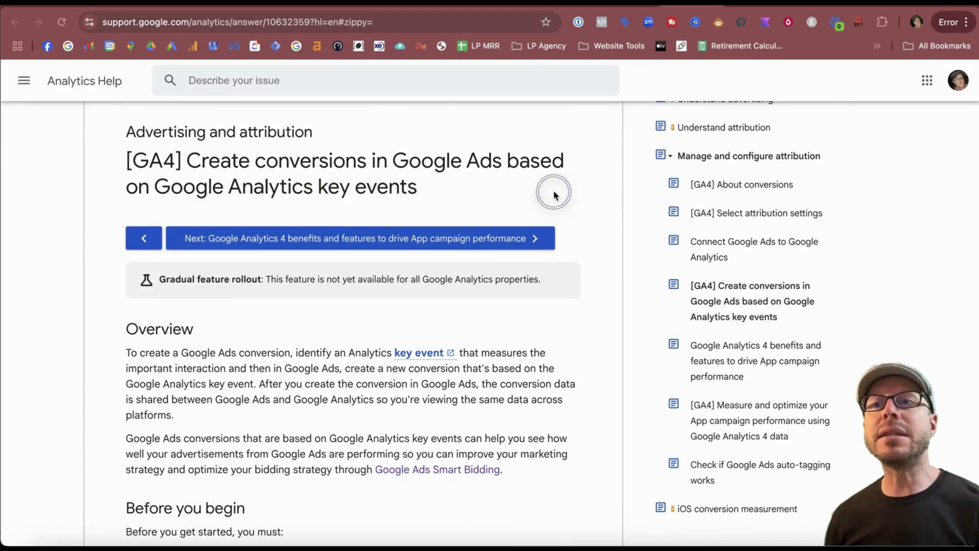
{"action": "scroll", "coordinate": [556, 281], "scroll_direction": "down", "scroll_amount": 5}
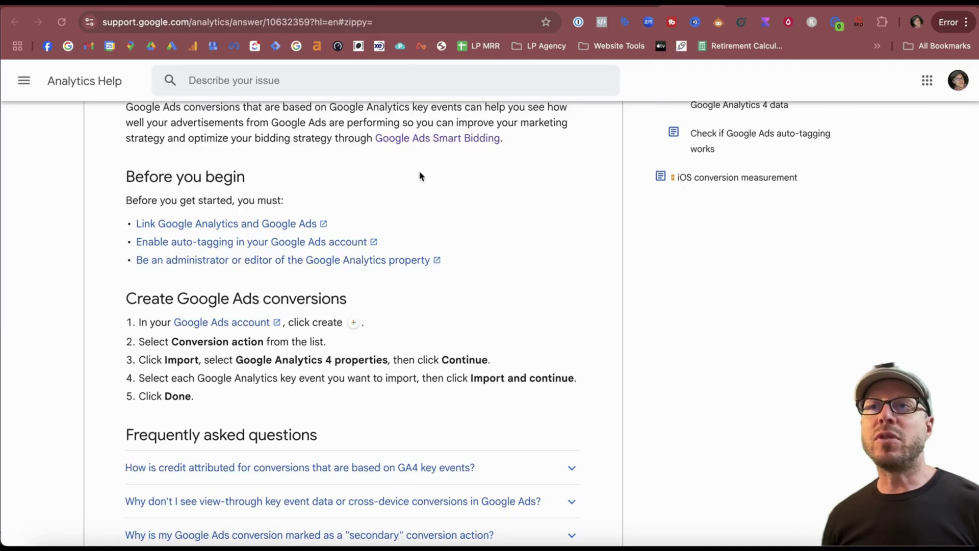
{"action": "left_click_drag", "start_coordinate": [358, 131], "coordinate": [566, 144]}
{"action": "left_click", "coordinate": [557, 183]}
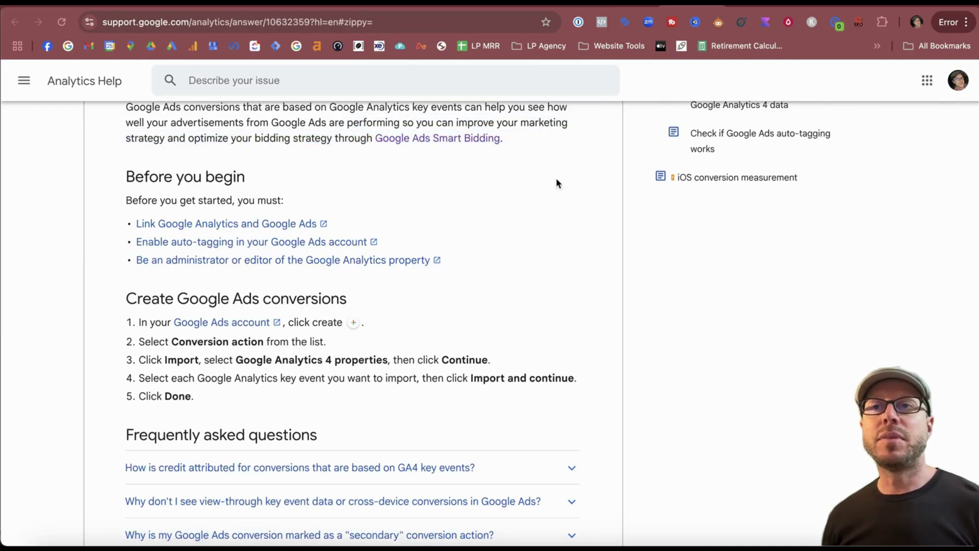
- Expand the view-through conversions FAQ and review its cross-device, Google signals and view-through lines
{"action": "scroll", "coordinate": [556, 181], "scroll_direction": "down", "scroll_amount": 6}
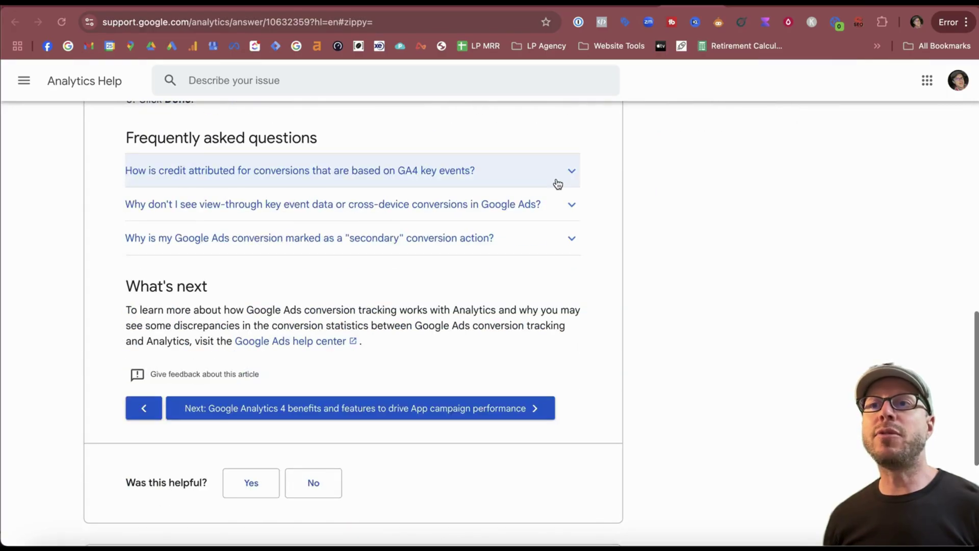
{"action": "scroll", "coordinate": [555, 184], "scroll_direction": "up", "scroll_amount": 1}
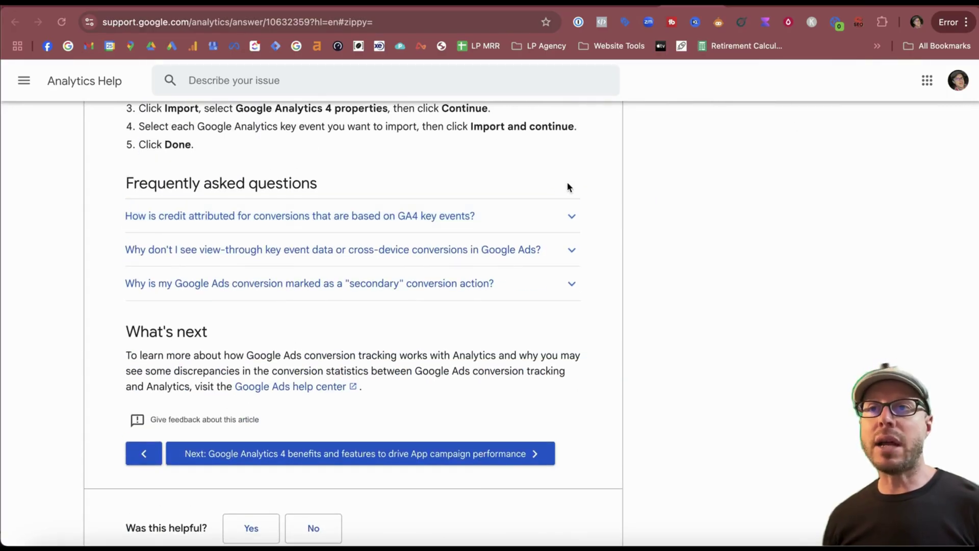
{"action": "left_click", "coordinate": [572, 250]}
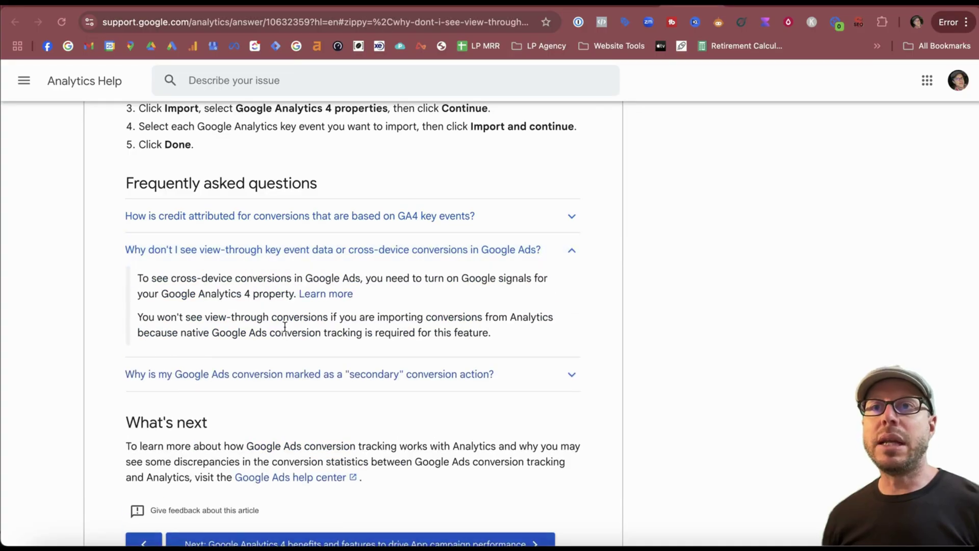
{"action": "double_click", "coordinate": [285, 330]}
{"action": "right_click", "coordinate": [284, 332]}
{"action": "key", "text": "Escape"}
{"action": "left_click", "coordinate": [147, 279]}
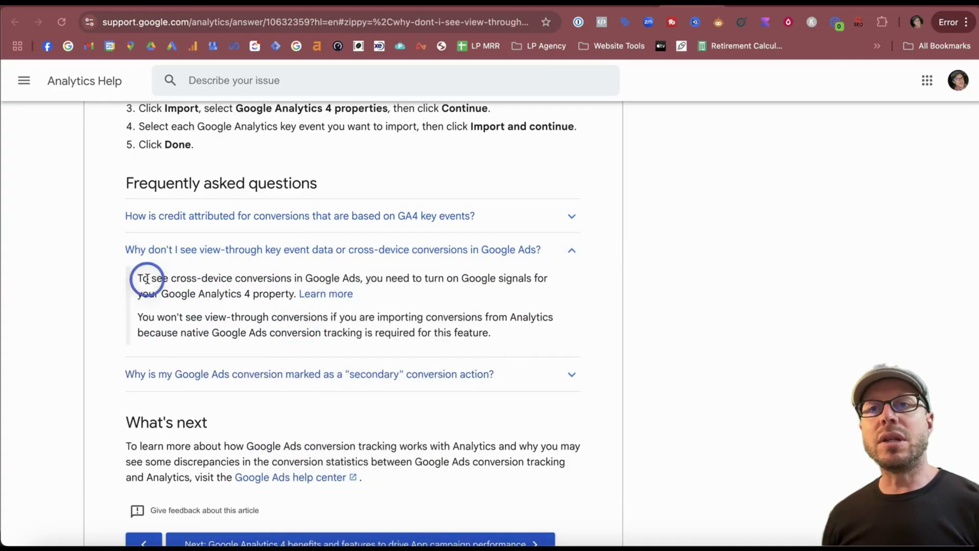
{"action": "left_click_drag", "start_coordinate": [147, 279], "coordinate": [262, 280]}
{"action": "left_click", "coordinate": [265, 278]}
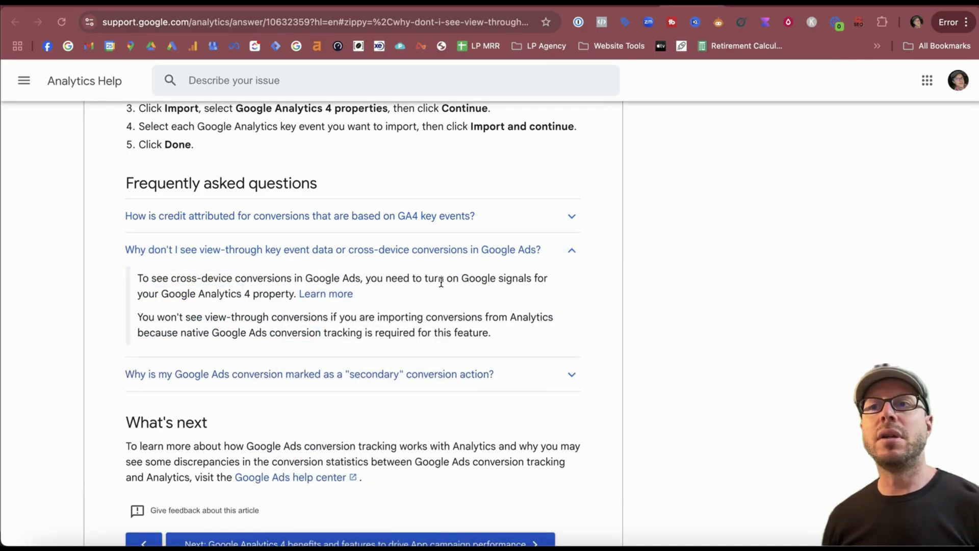
{"action": "left_click_drag", "start_coordinate": [408, 278], "coordinate": [553, 275]}
{"action": "left_click", "coordinate": [552, 278]}
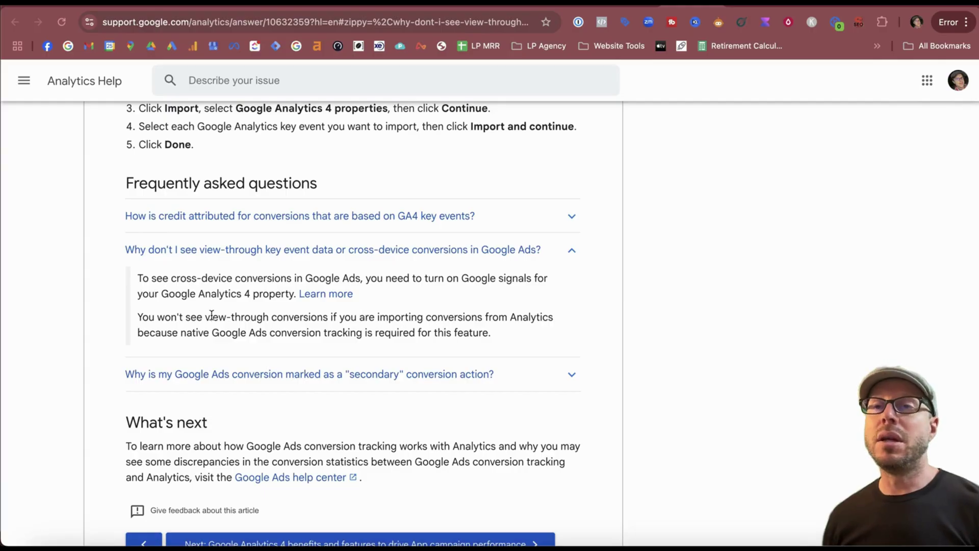
{"action": "left_click_drag", "start_coordinate": [162, 317], "coordinate": [394, 314]}
{"action": "left_click", "coordinate": [395, 315]}
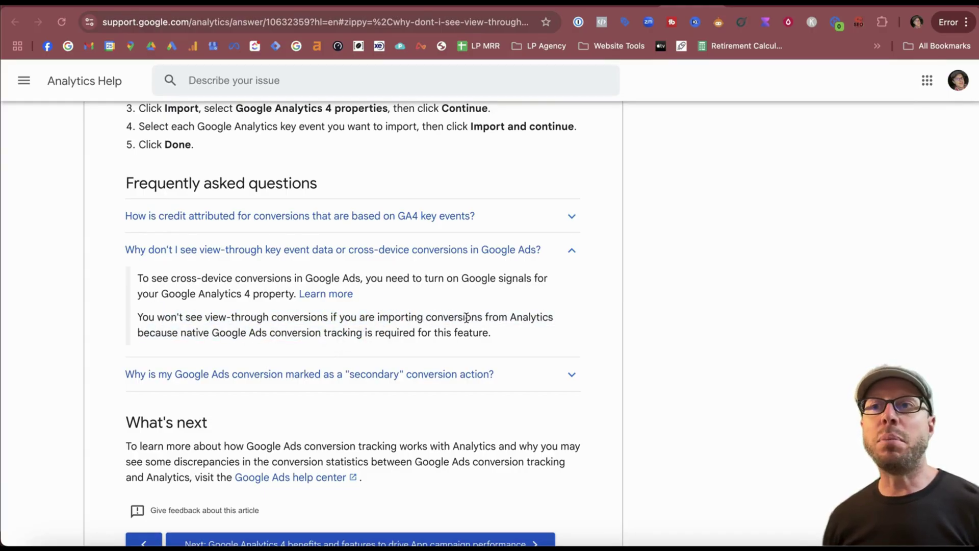